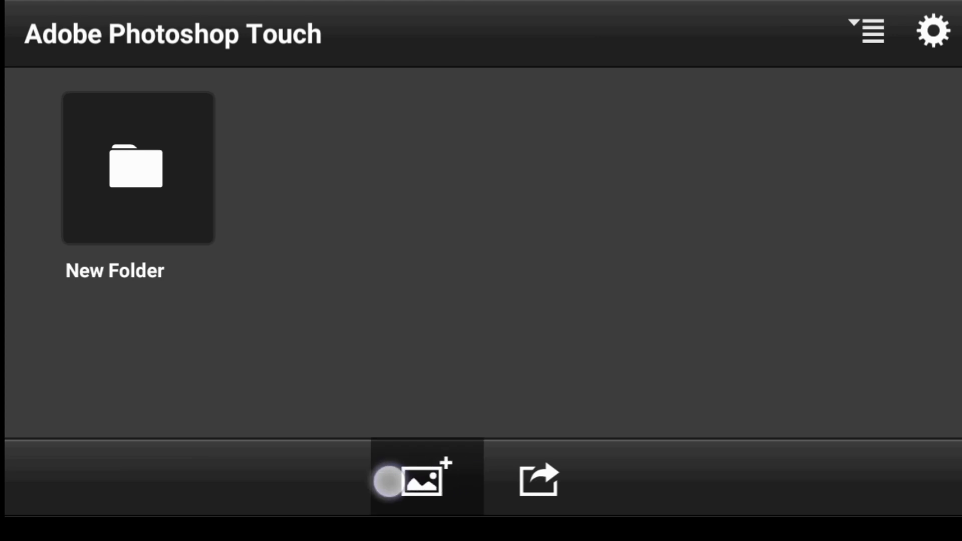
Choose the gold satin fabric photo from photo library folder 9 as the new project's source
click(378, 482)
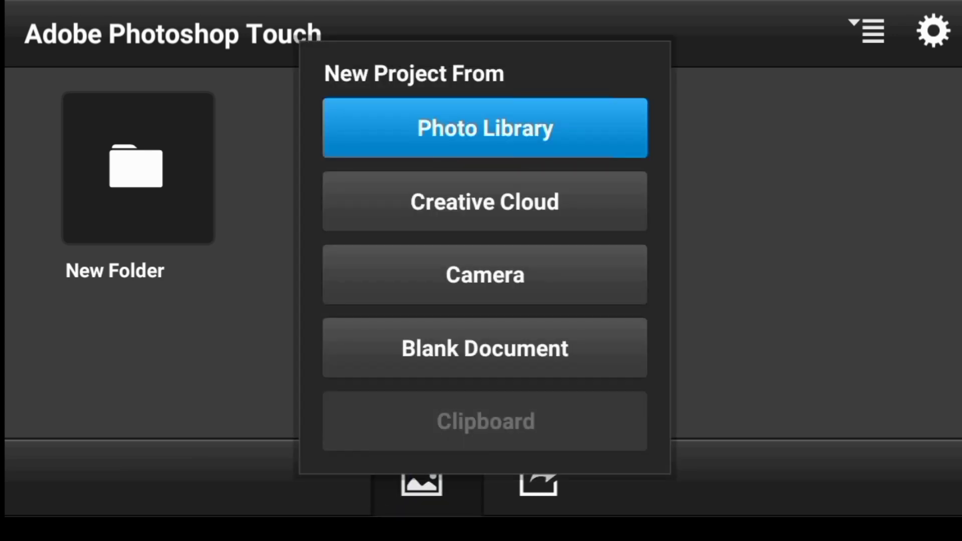
click(569, 127)
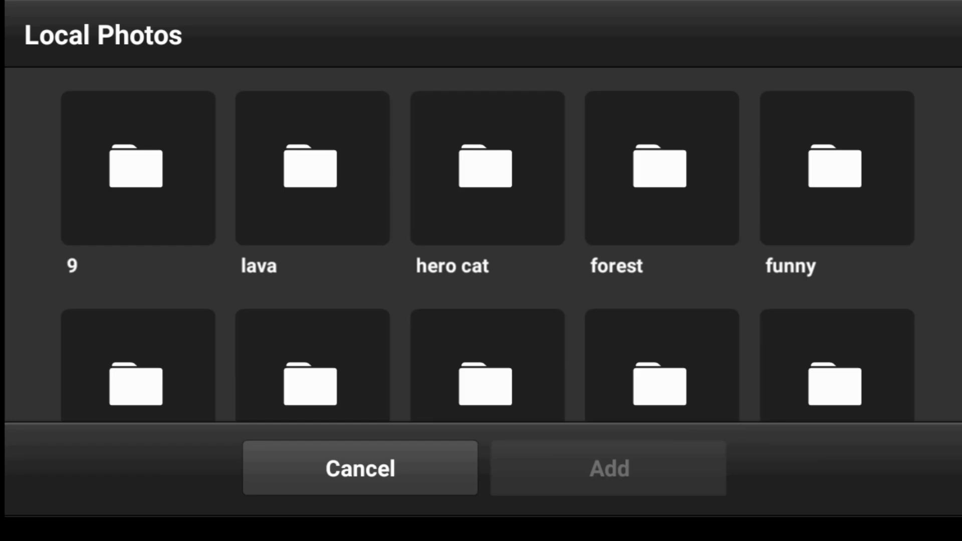
click(119, 162)
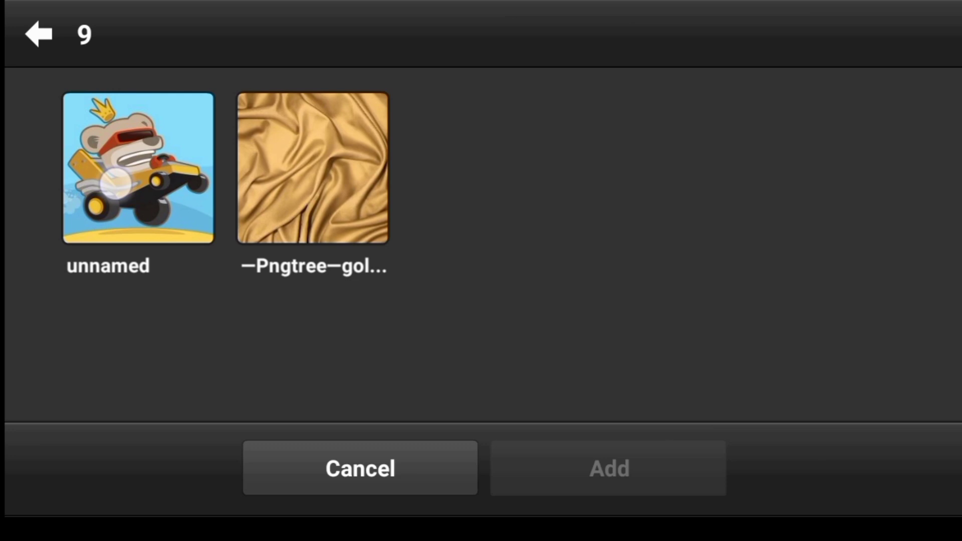
mouse_move(115, 183)
mouse_down()
mouse_move(78, 317)
mouse_move(47, 168)
mouse_move(34, 174)
mouse_move(39, 320)
mouse_move(2, 172)
mouse_up()
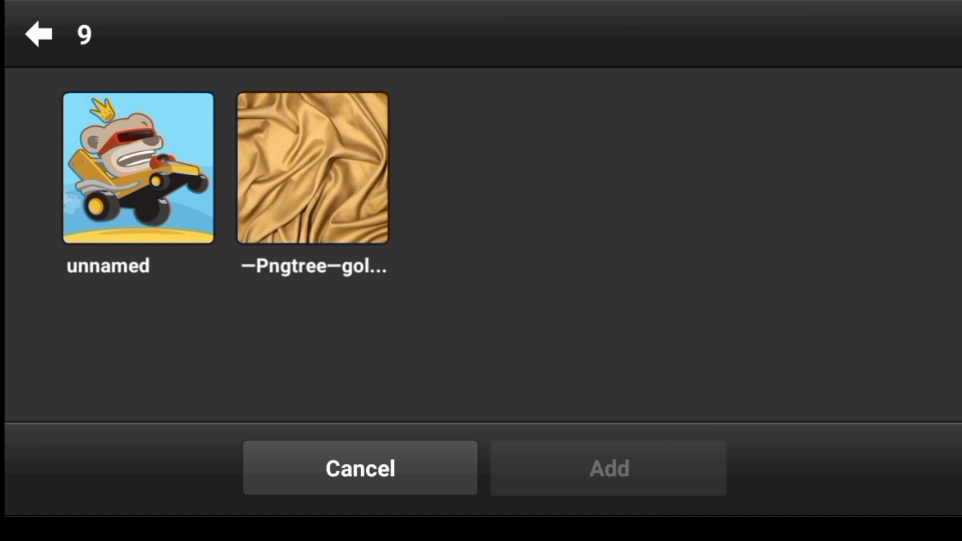
mouse_move(357, 138)
mouse_down()
mouse_move(334, 223)
mouse_move(301, 200)
mouse_move(333, 179)
mouse_move(324, 232)
mouse_move(302, 168)
mouse_move(317, 286)
mouse_up()
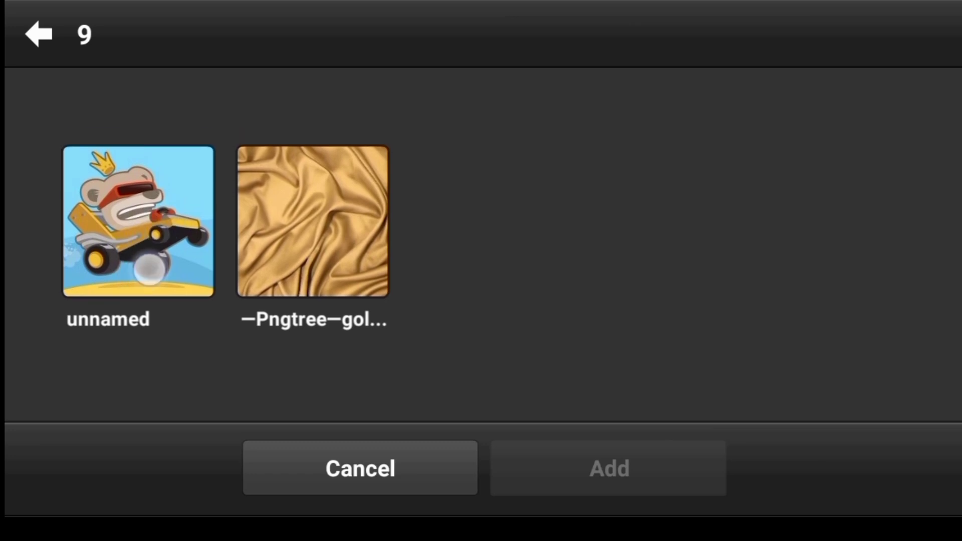
mouse_move(301, 122)
mouse_down()
mouse_move(293, 172)
mouse_move(311, 217)
mouse_move(286, 281)
mouse_up()
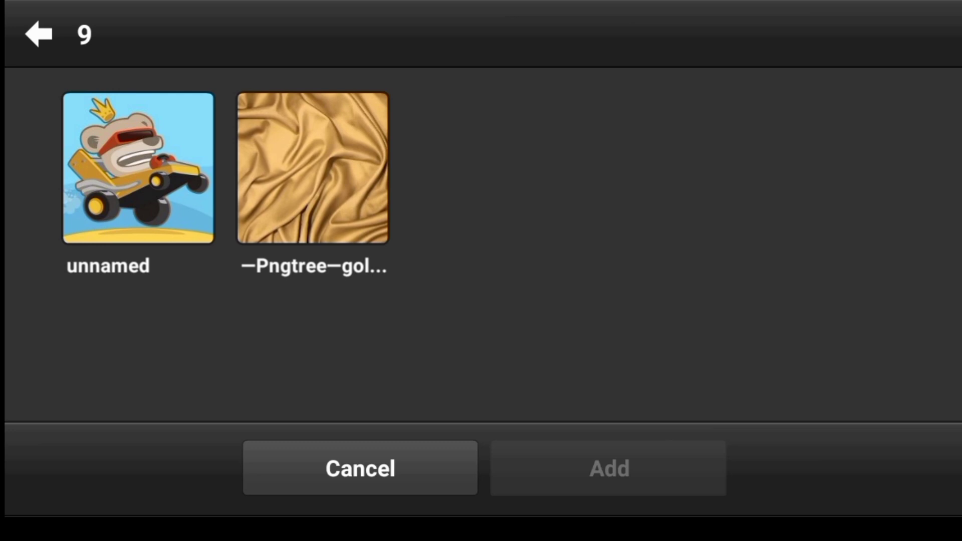
click(325, 150)
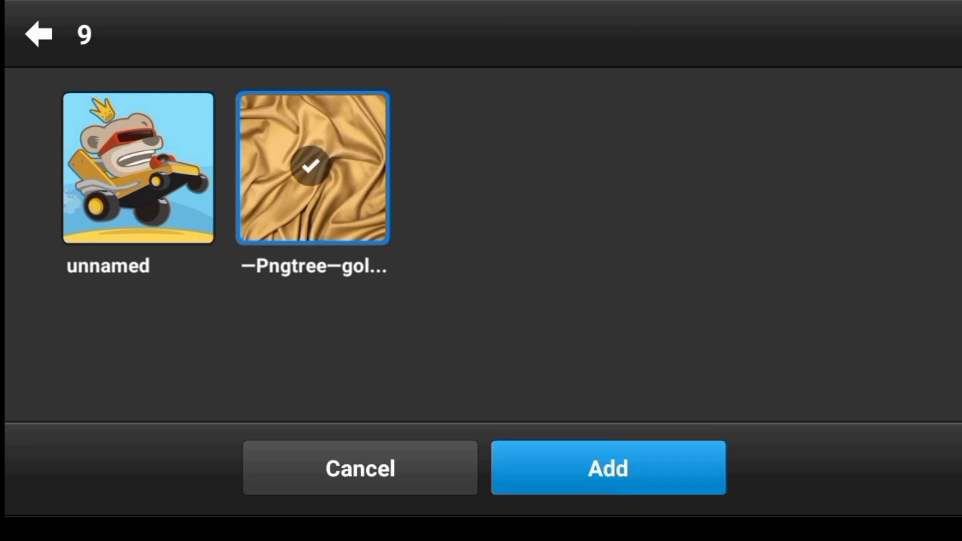
Create the project from the gold satin photo, reposition the view, and show its layers
click(662, 477)
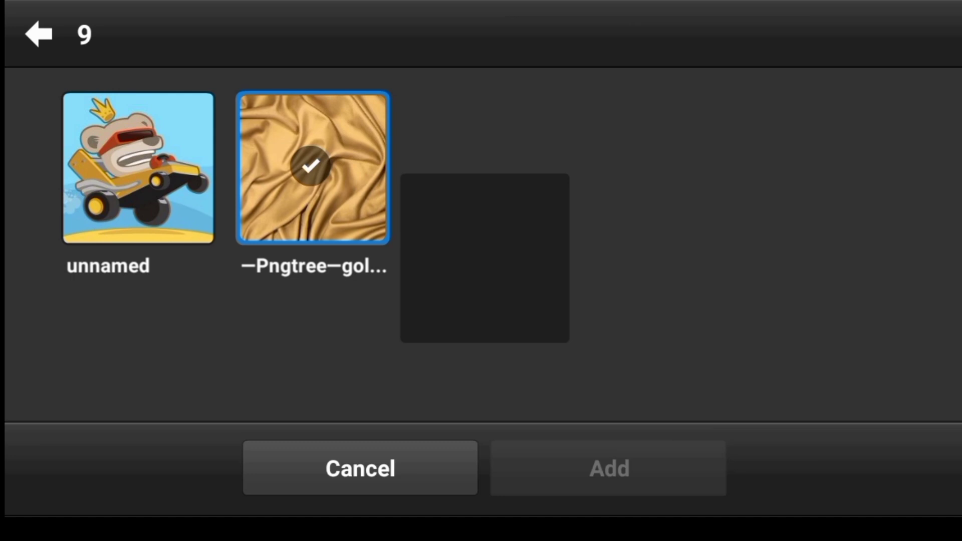
scroll(481, 232, down, 2)
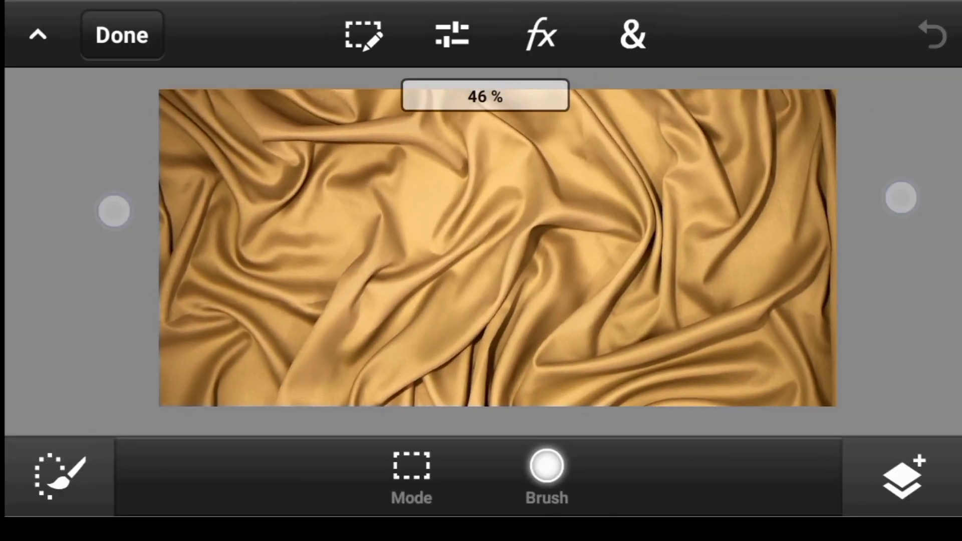
drag(88, 200, 114, 211)
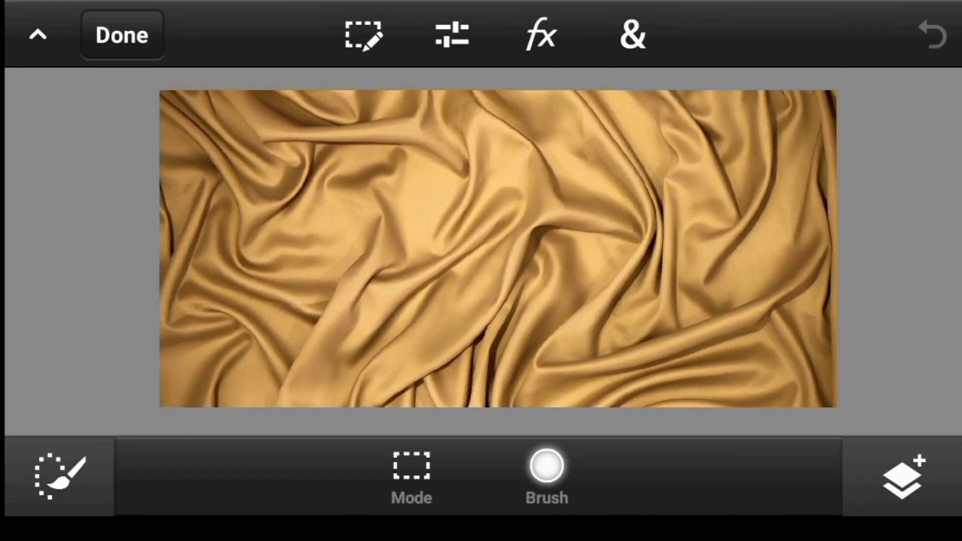
scroll(489, 244, up, 1)
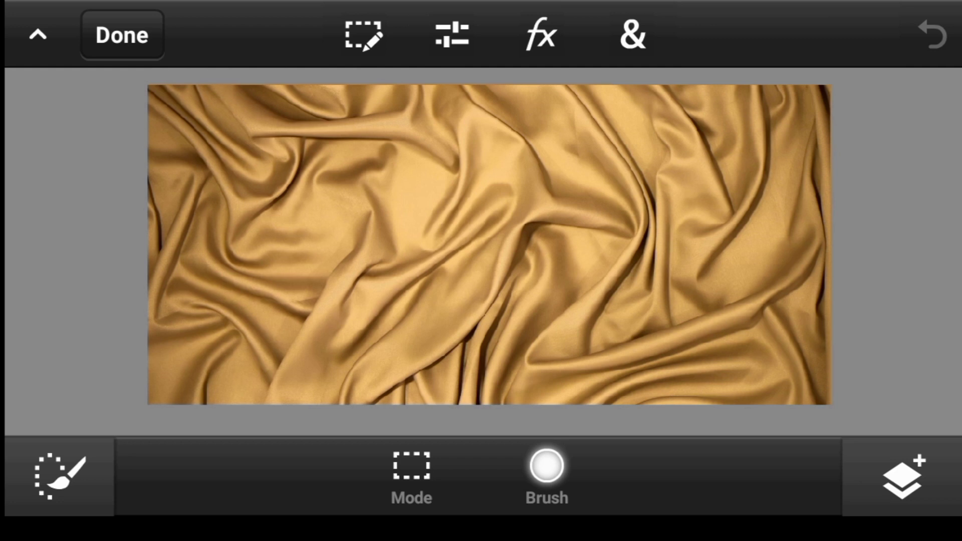
click(902, 477)
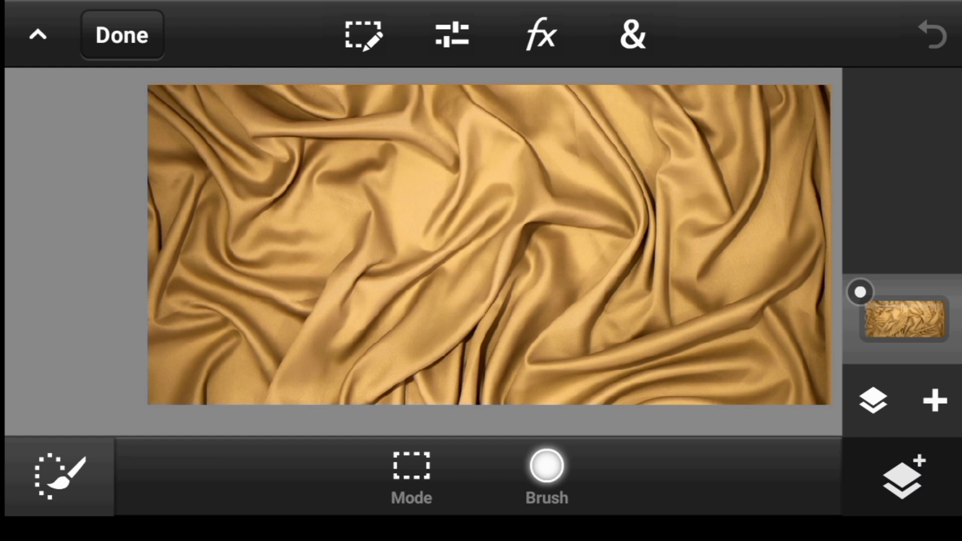
Add the bear-in-car cartoon from the photo library as a new photo layer
click(935, 400)
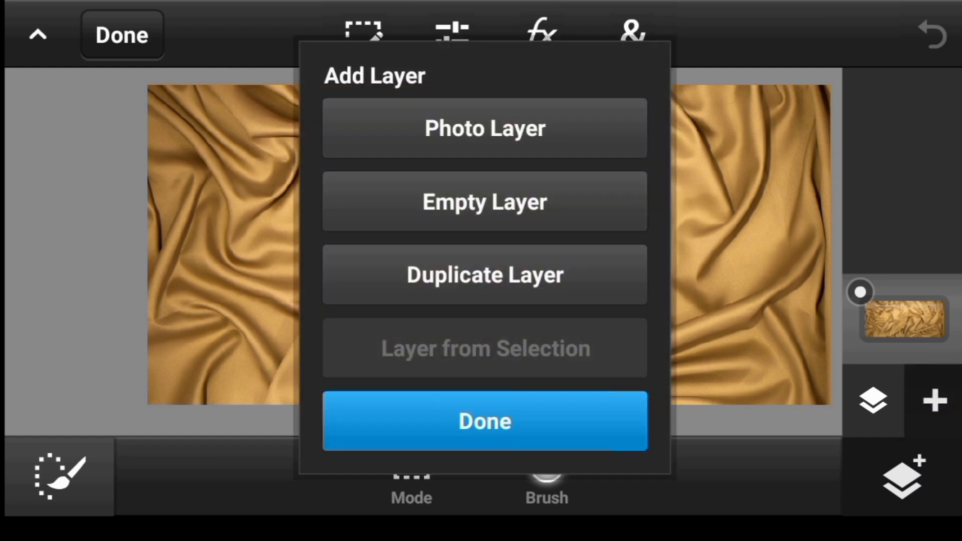
click(560, 138)
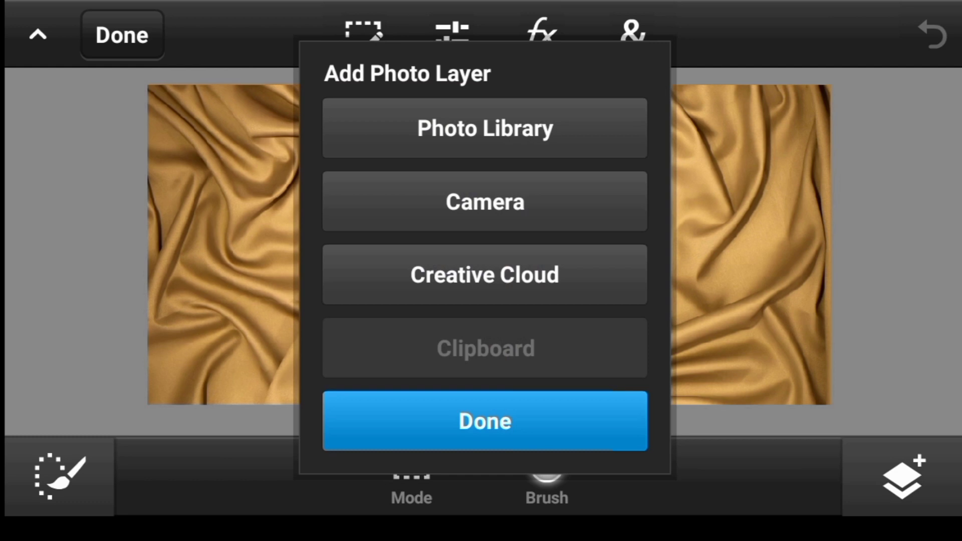
click(608, 127)
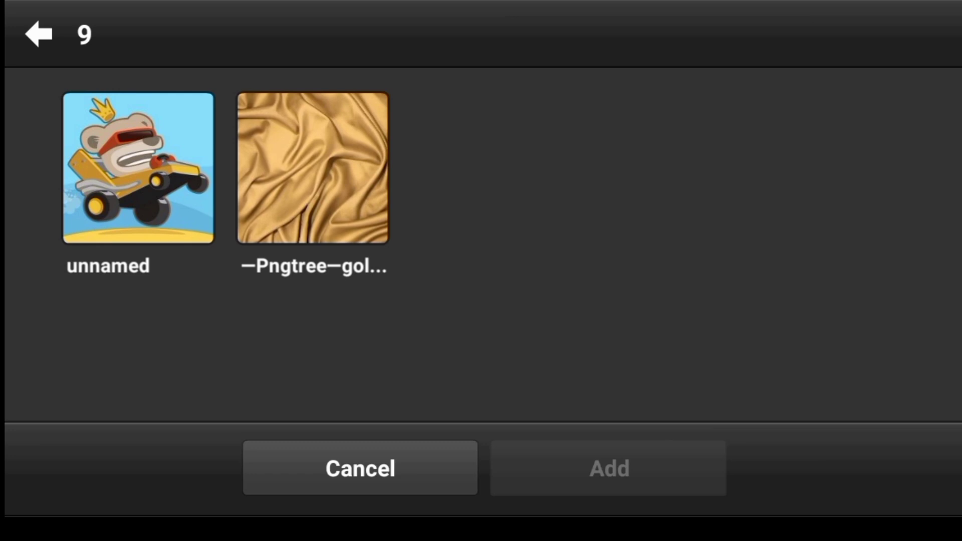
click(134, 169)
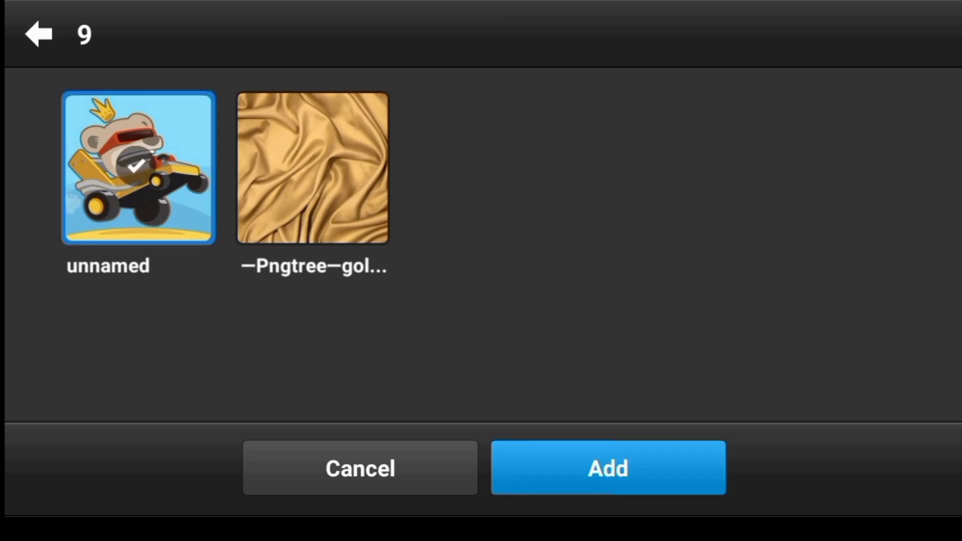
click(661, 473)
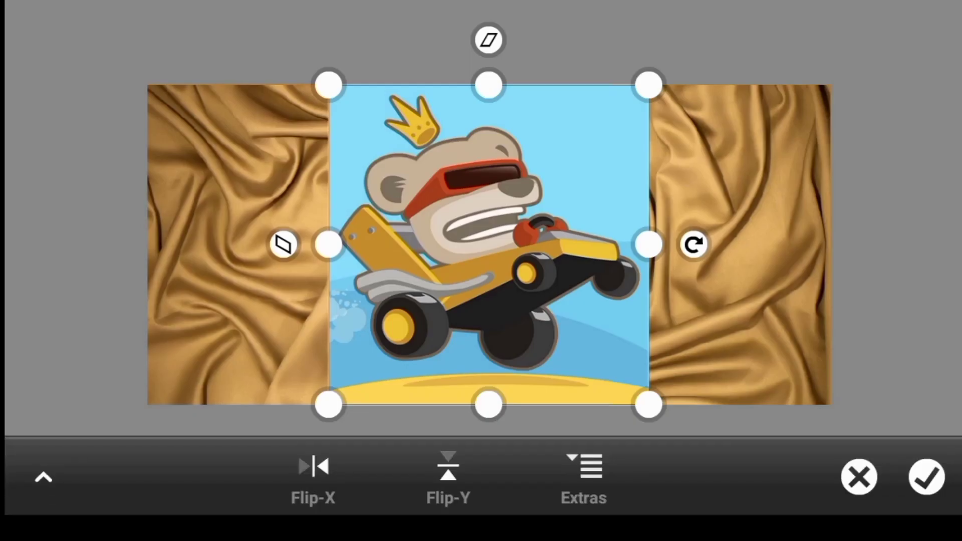
Shrink the bear picture, move it right of centre, and confirm the transform
mouse_move(720, 327)
mouse_down()
mouse_move(692, 308)
mouse_move(808, 294)
mouse_move(589, 303)
mouse_move(674, 298)
mouse_up()
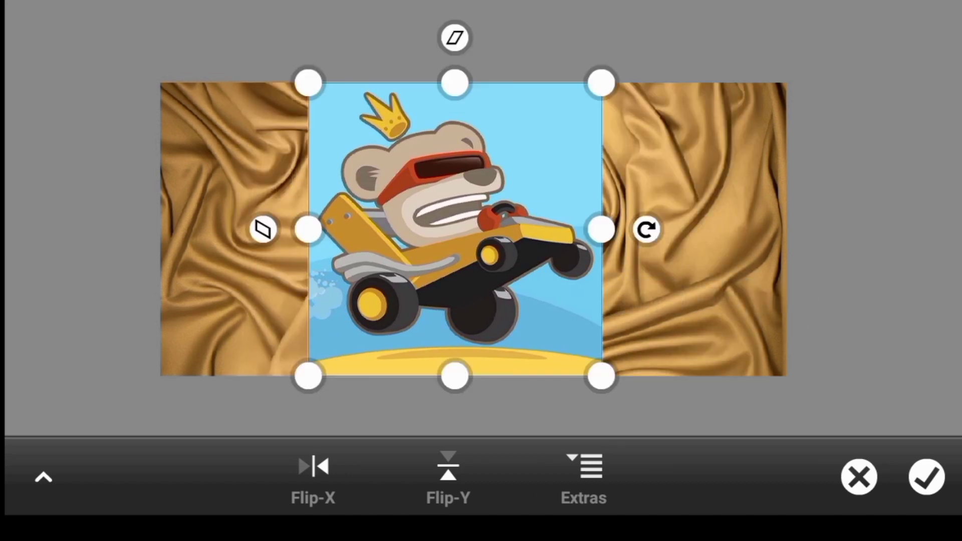
drag(647, 230, 845, 264)
drag(748, 308, 588, 305)
drag(759, 230, 416, 265)
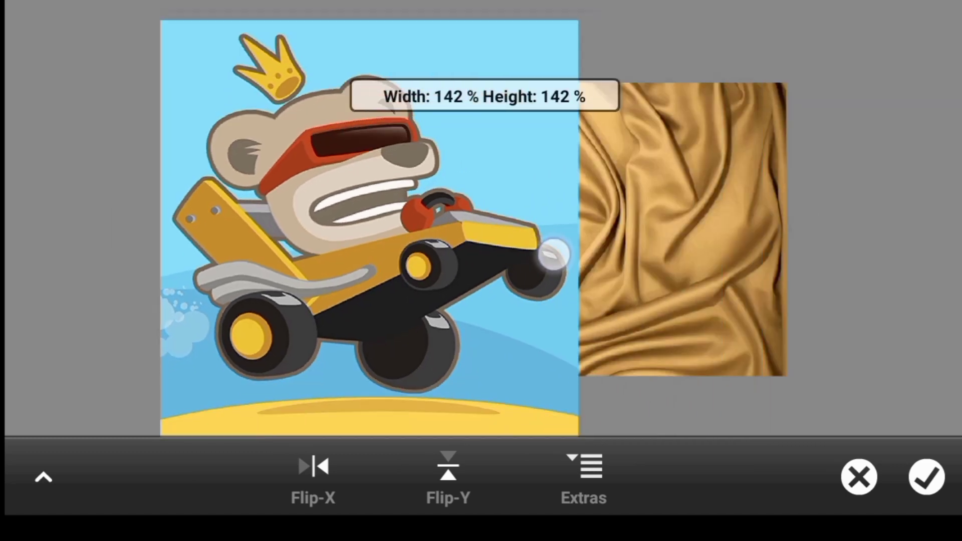
mouse_move(594, 263)
mouse_down()
mouse_move(861, 281)
mouse_move(834, 262)
mouse_move(861, 263)
mouse_up()
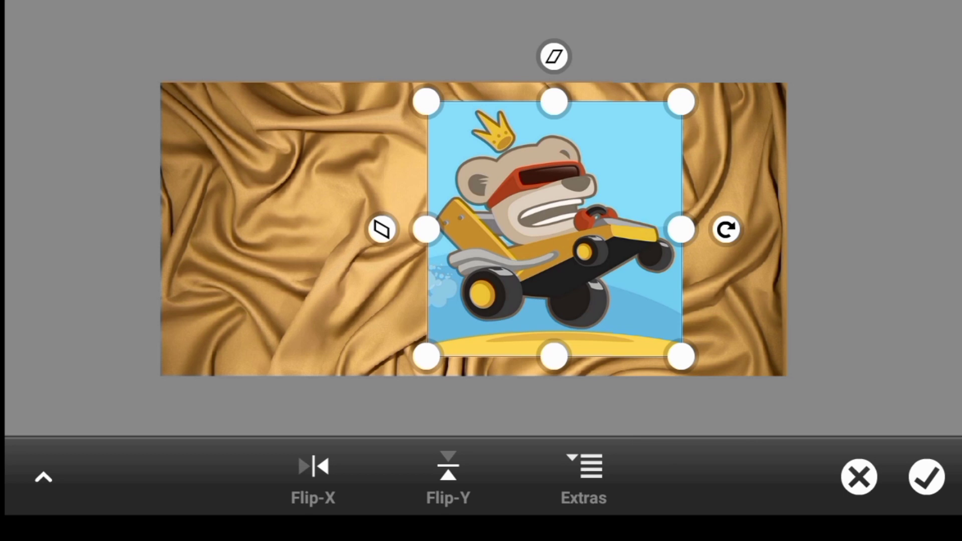
click(927, 476)
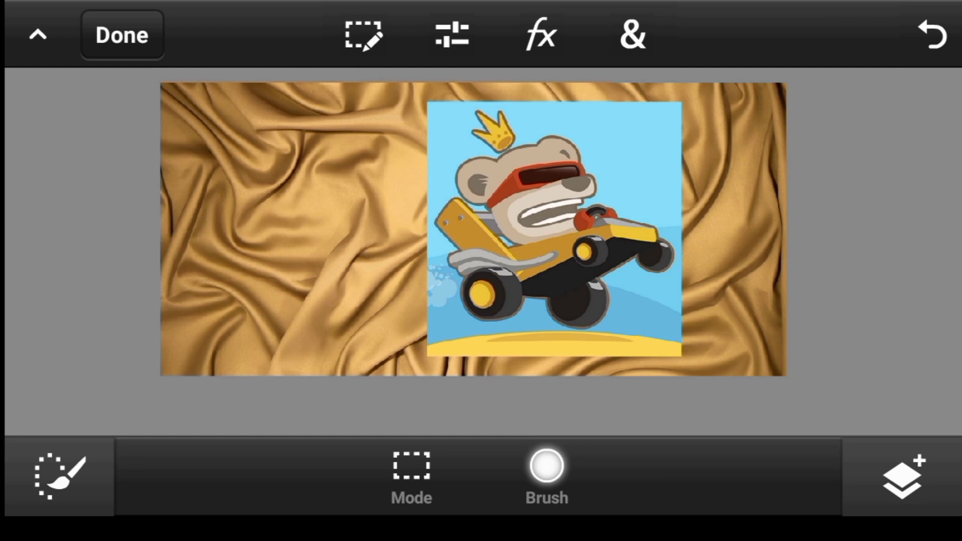
scroll(474, 249, up, 2)
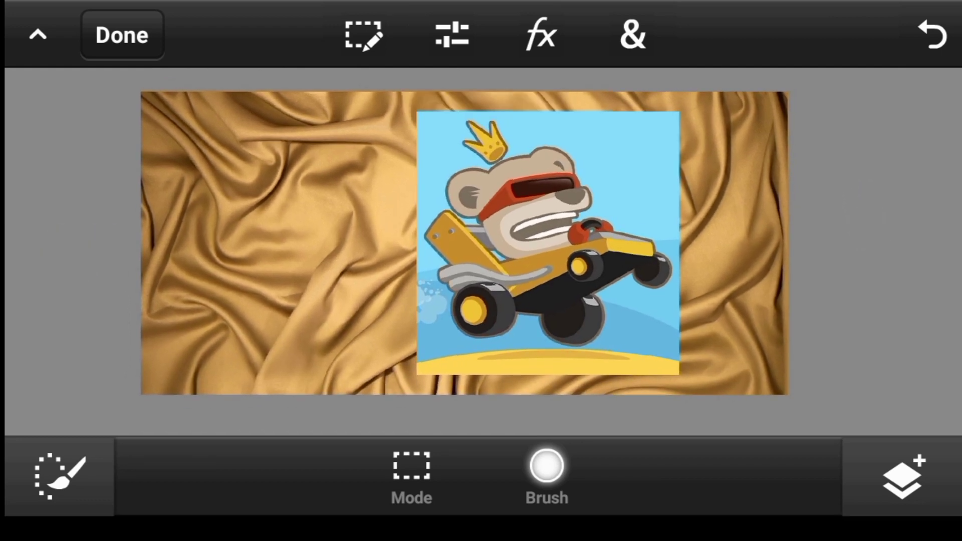
scroll(481, 240, up, 2)
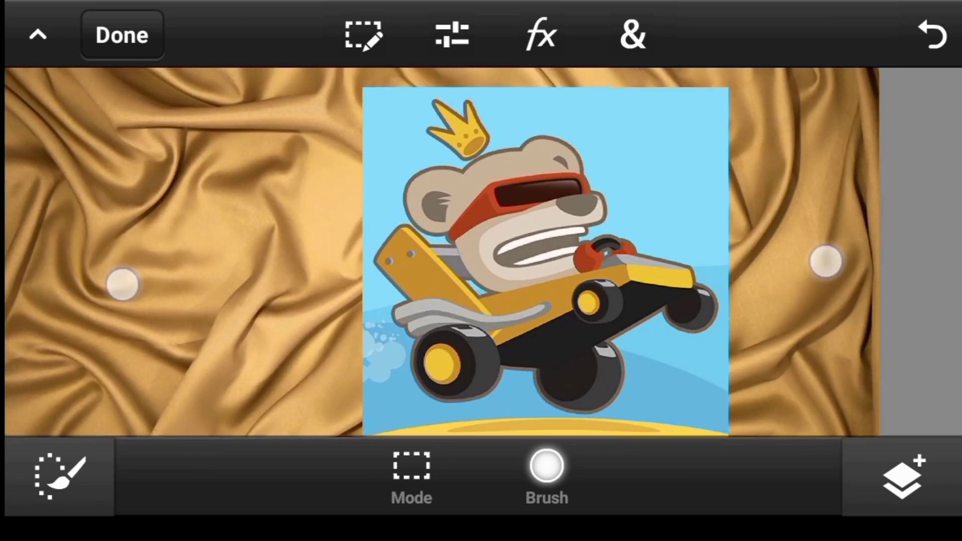
scroll(481, 237, down, 1)
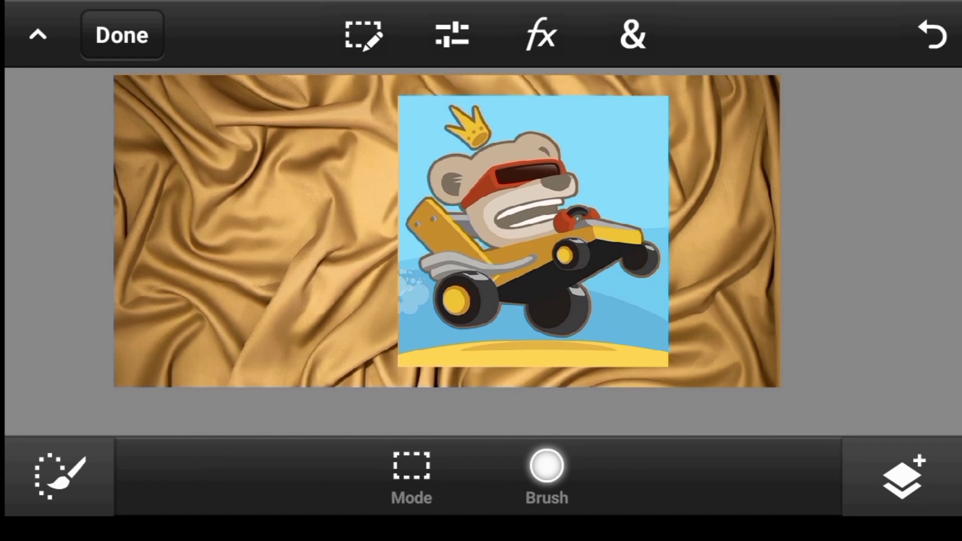
scroll(481, 241, up, 2)
scroll(481, 240, down, 2)
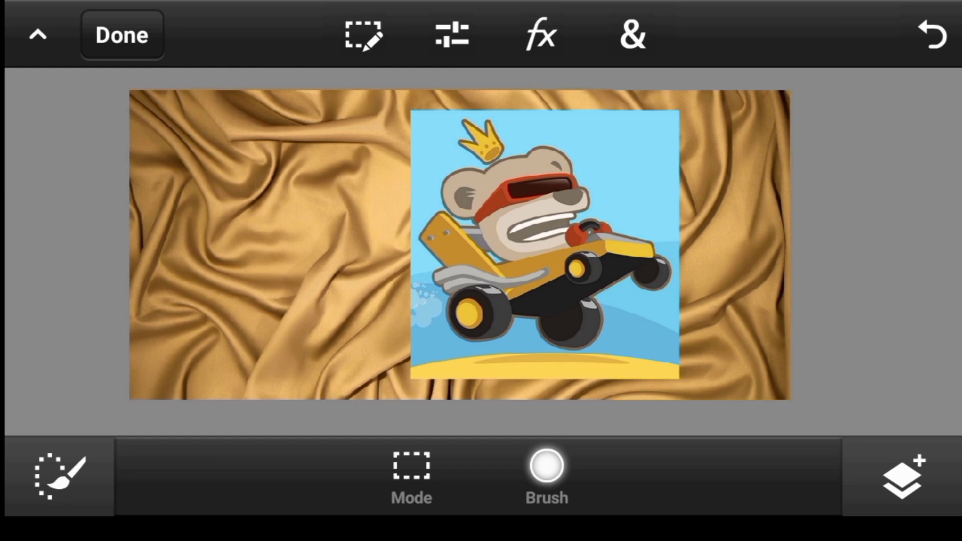
Select the gold fabric layer, adjust the view, then make the bear-in-kart layer active
click(902, 474)
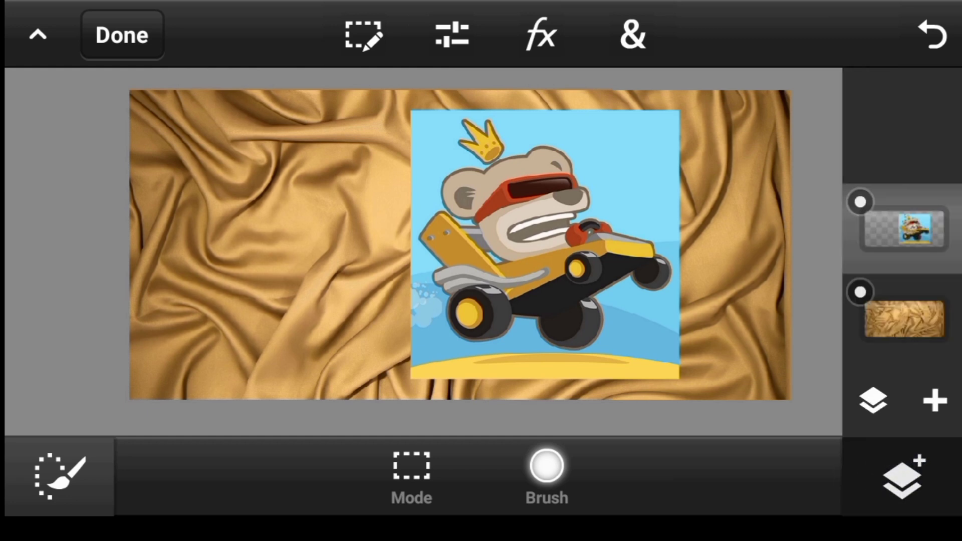
click(911, 322)
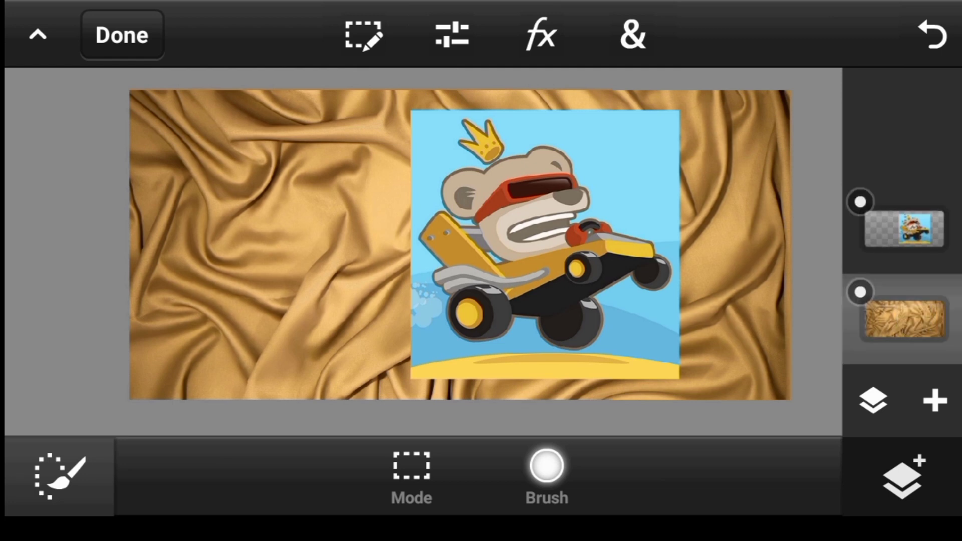
scroll(526, 245, up, 3)
scroll(522, 243, down, 2)
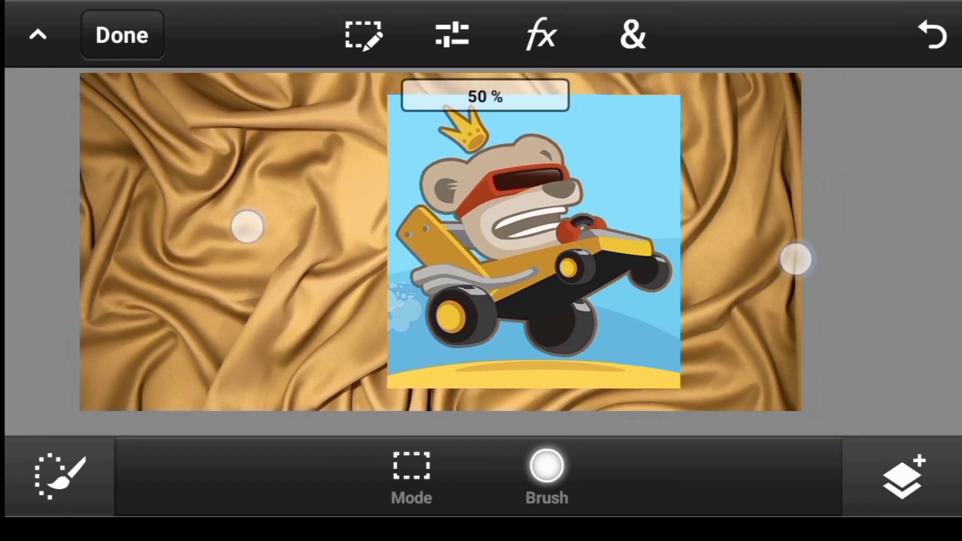
scroll(492, 240, up, 1)
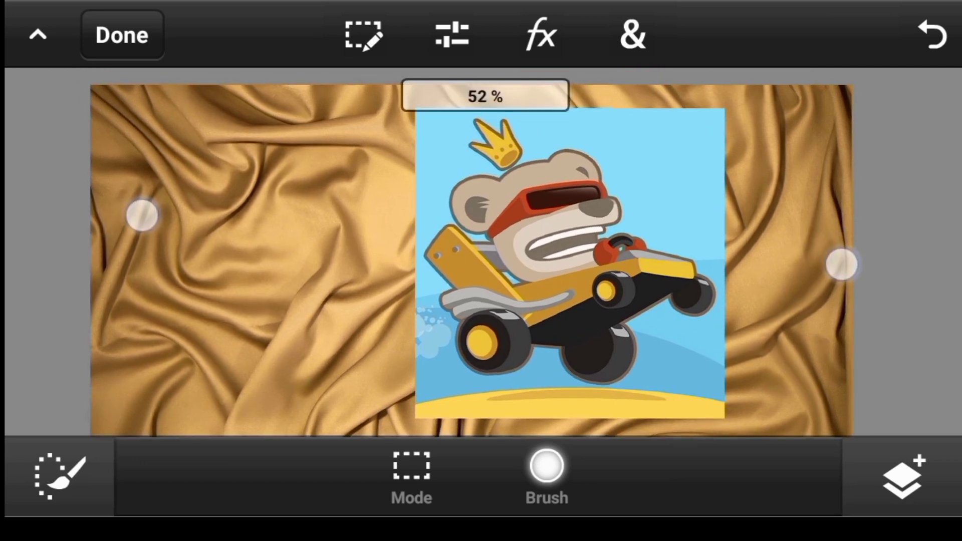
mouse_move(555, 136)
mouse_down()
mouse_move(620, 284)
mouse_move(642, 139)
mouse_move(546, 284)
mouse_move(619, 313)
mouse_up()
scroll(452, 222, up, 1)
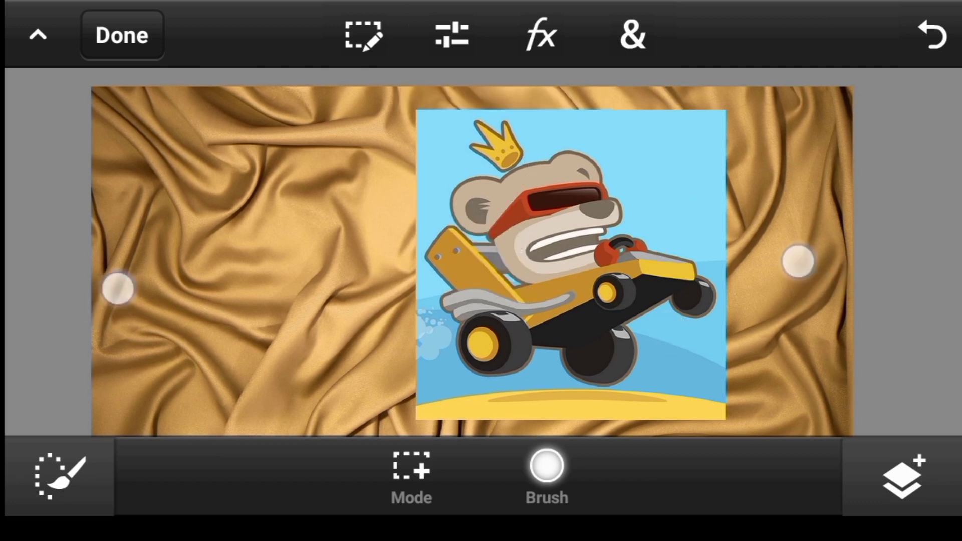
scroll(464, 260, down, 1)
click(901, 477)
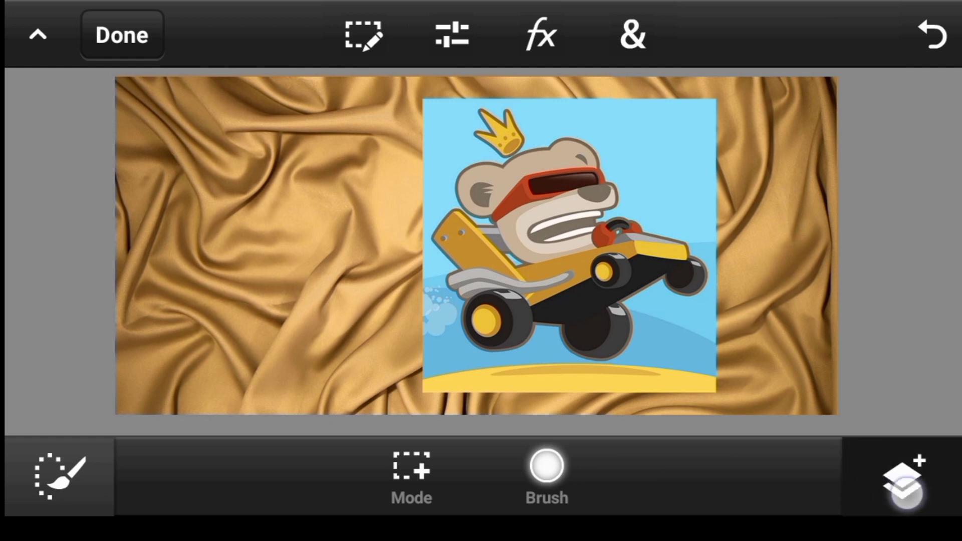
click(902, 229)
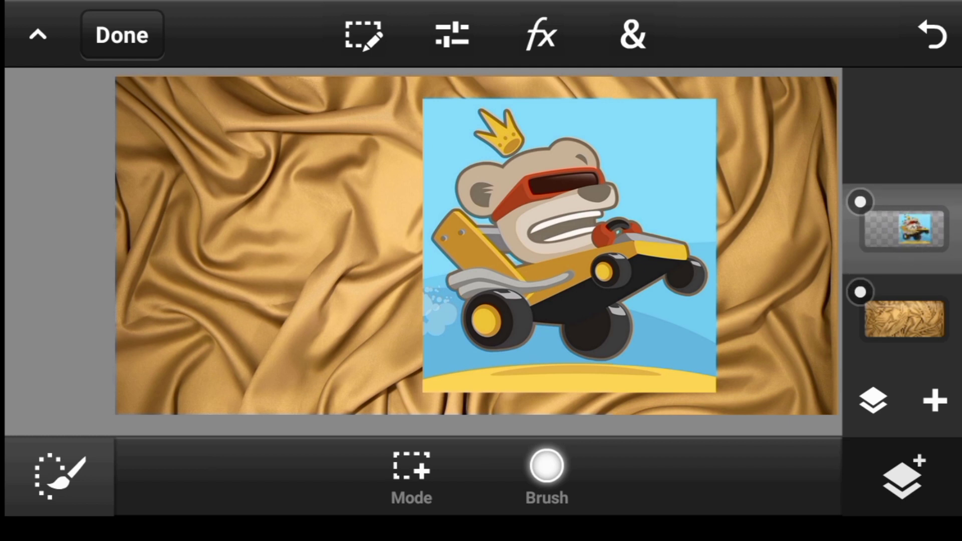
Use Select Pixels to outline the bear-in-car logo layer's square
click(365, 38)
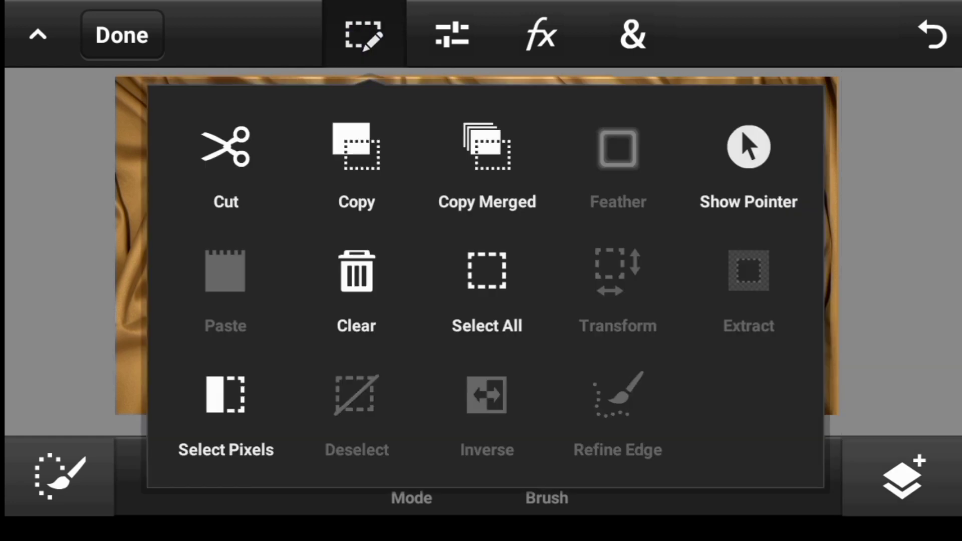
drag(193, 391, 266, 434)
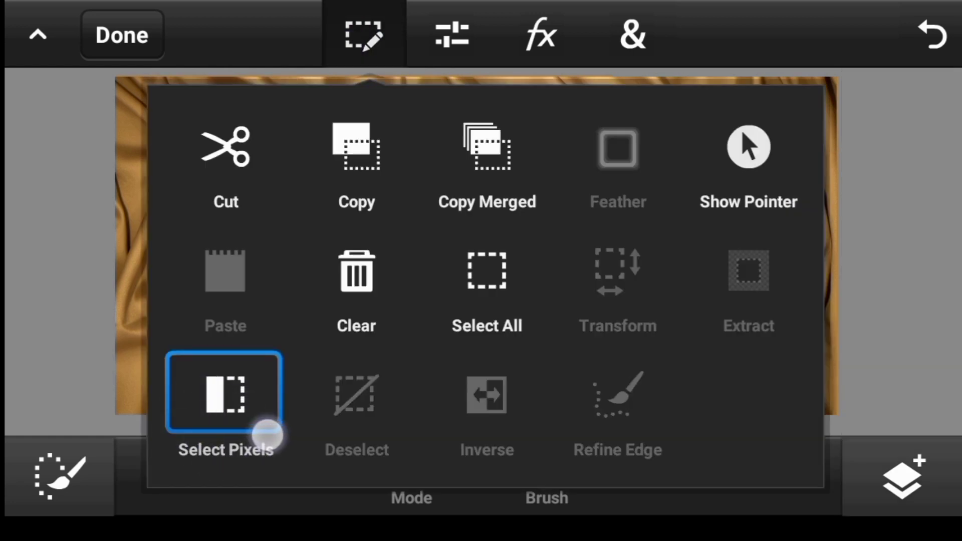
drag(268, 435, 209, 419)
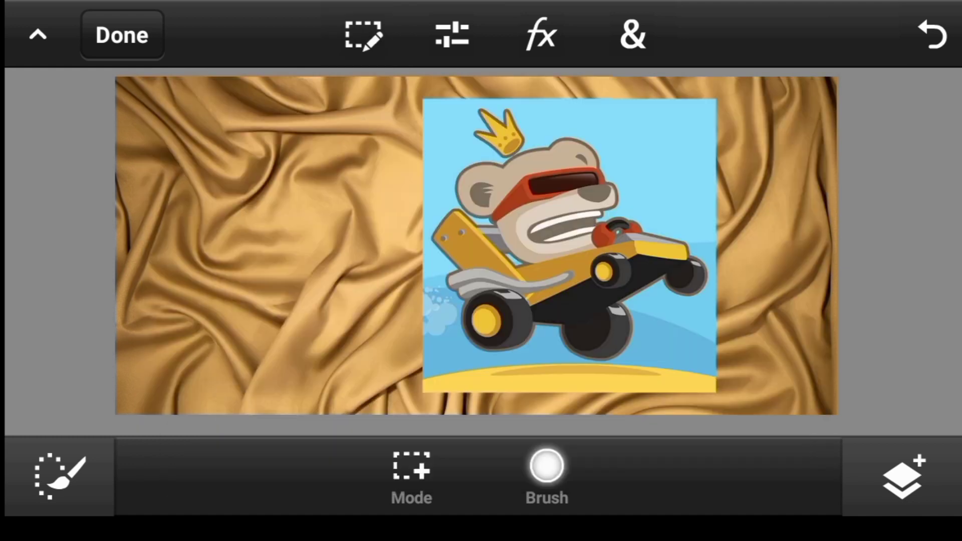
scroll(542, 241, up, 3)
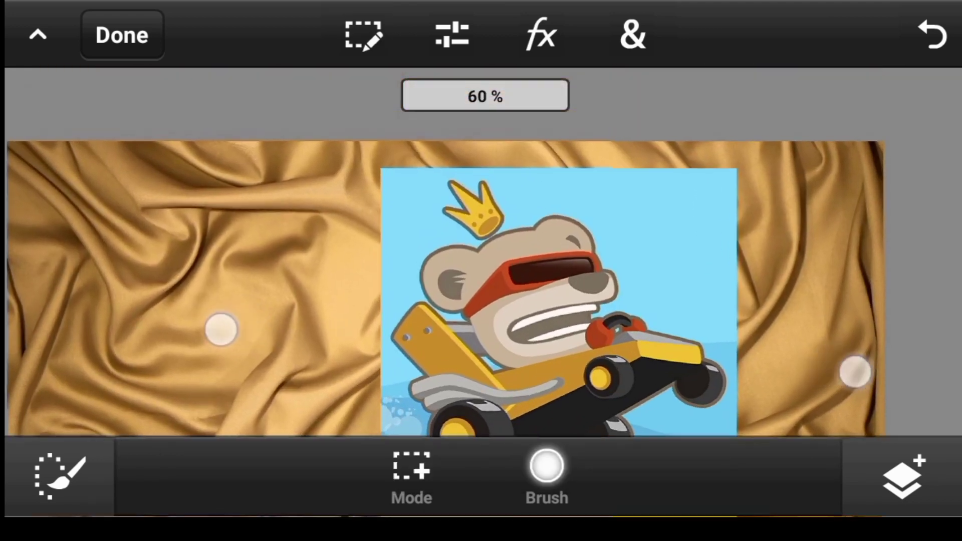
scroll(541, 241, up, 3)
scroll(503, 263, up, 3)
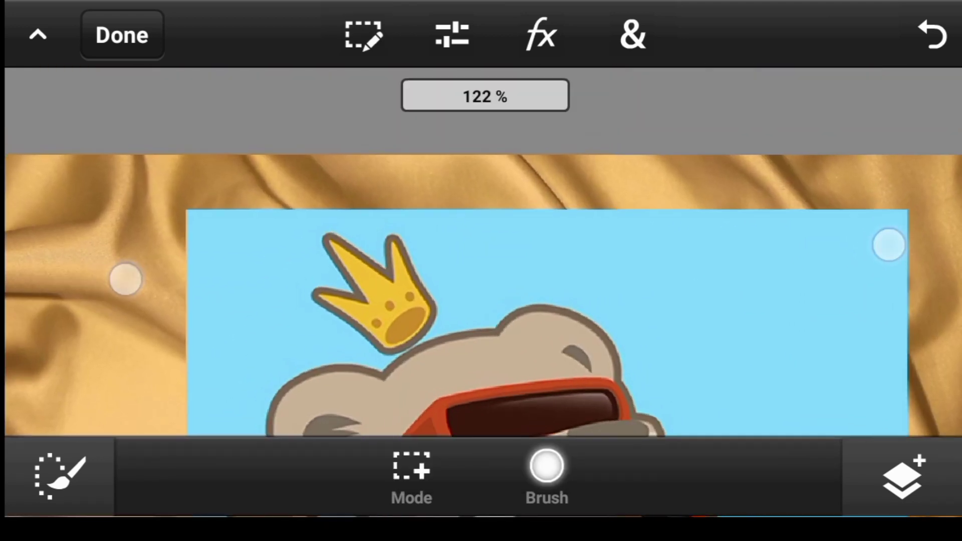
scroll(505, 267, down, 5)
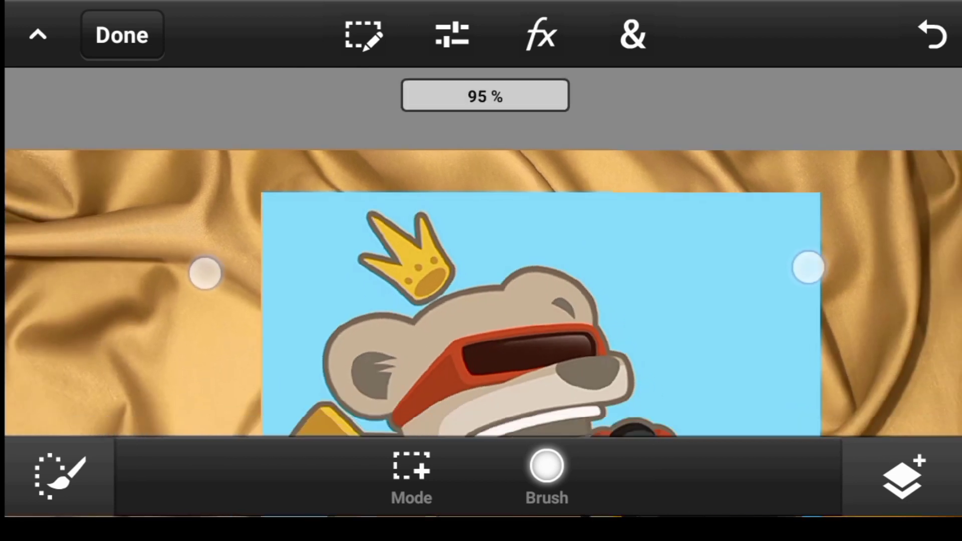
scroll(479, 240, down, 5)
scroll(430, 256, up, 1)
scroll(430, 256, up, 1)
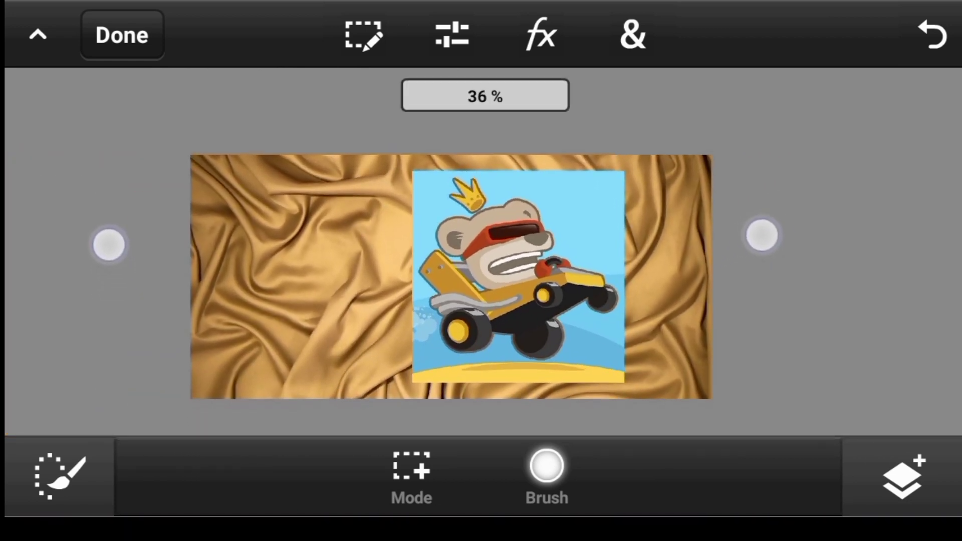
scroll(430, 248, up, 1)
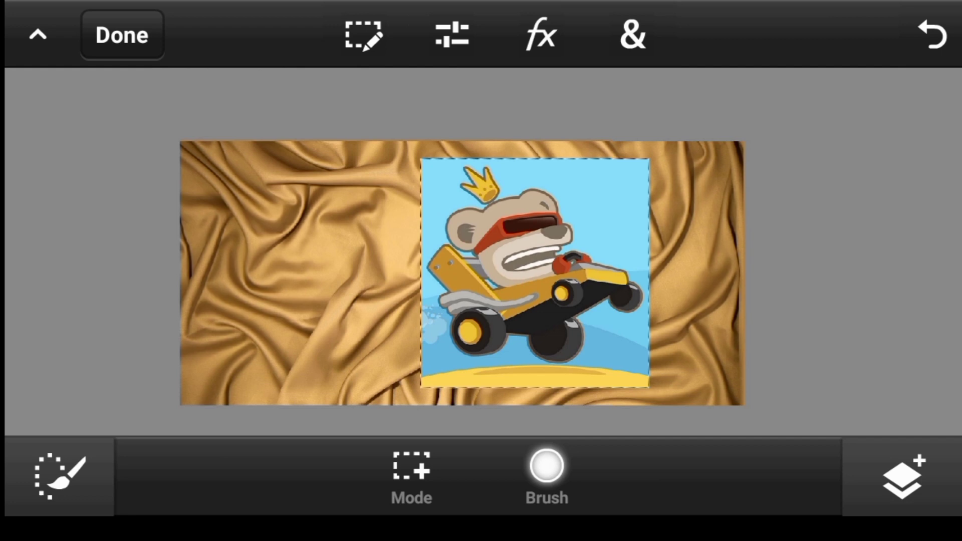
With the gold fabric layer active, create a Layer from Selection of the square
click(906, 470)
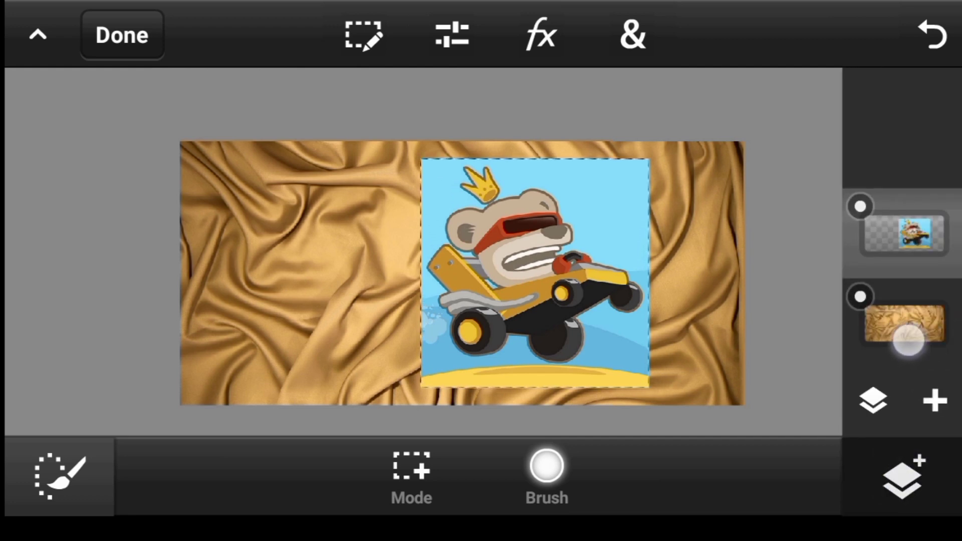
drag(900, 333, 934, 294)
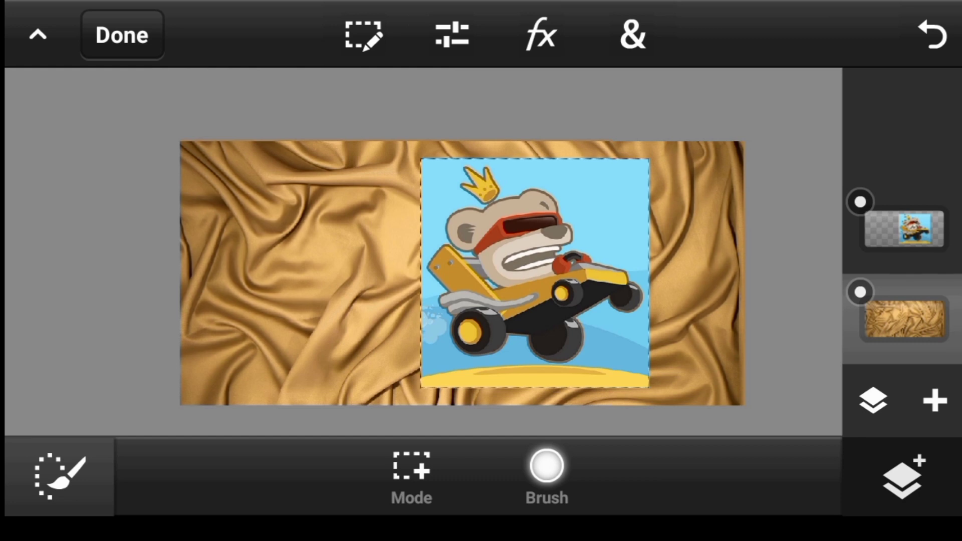
click(939, 425)
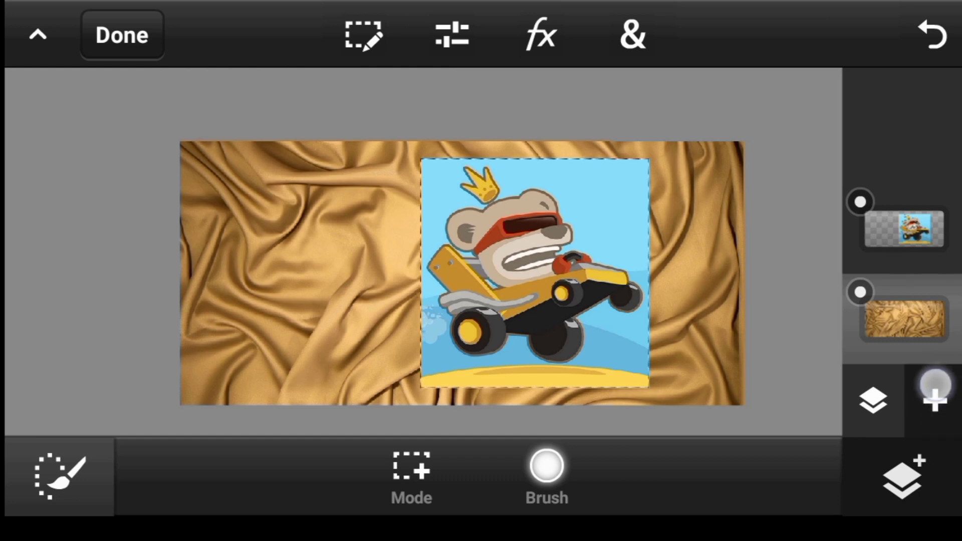
click(936, 395)
click(477, 348)
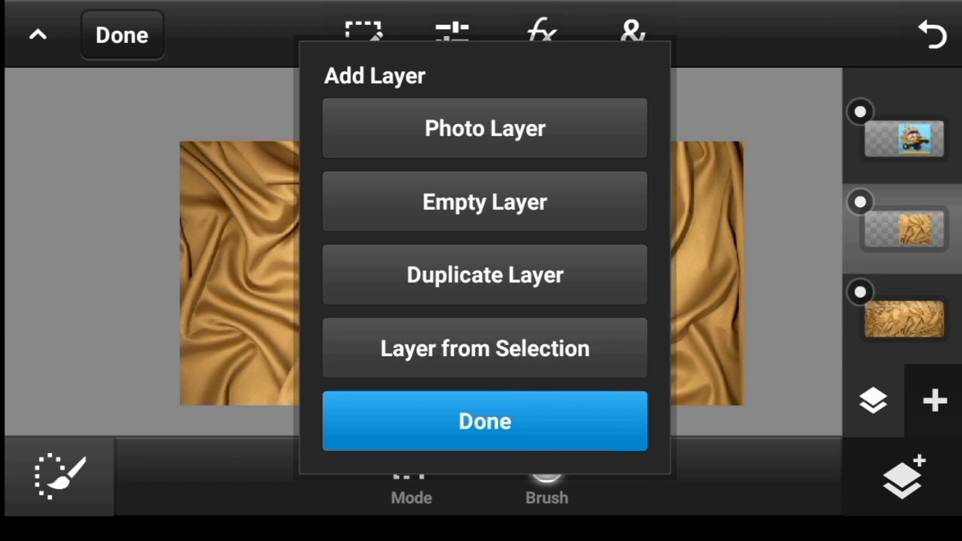
click(540, 421)
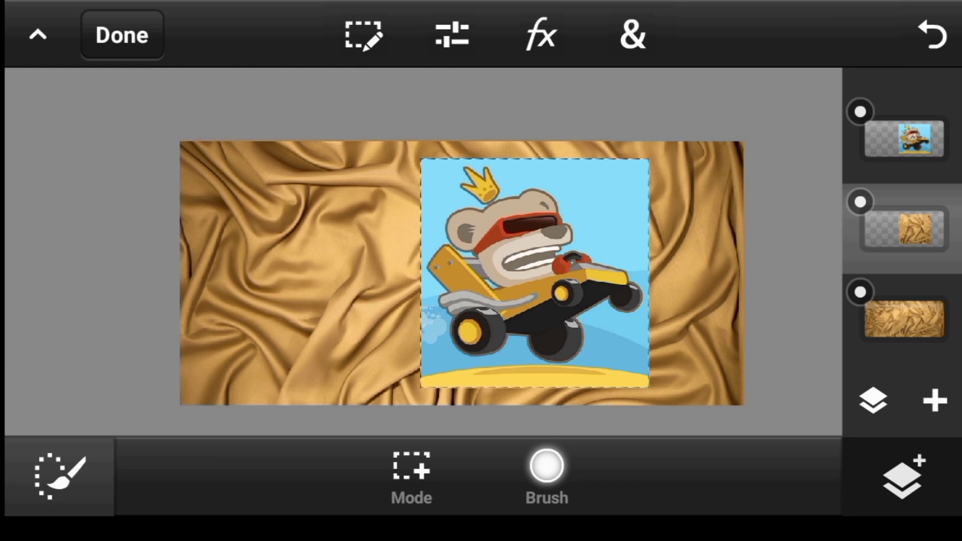
Drag the fabric cutout layer above the logo, then duplicate it with Duplicate Layer
drag(919, 226, 919, 134)
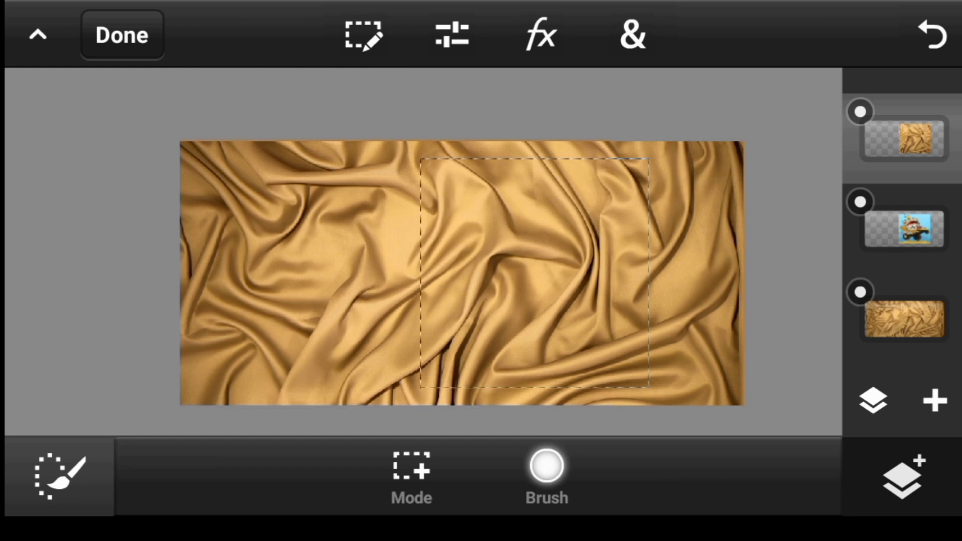
click(929, 382)
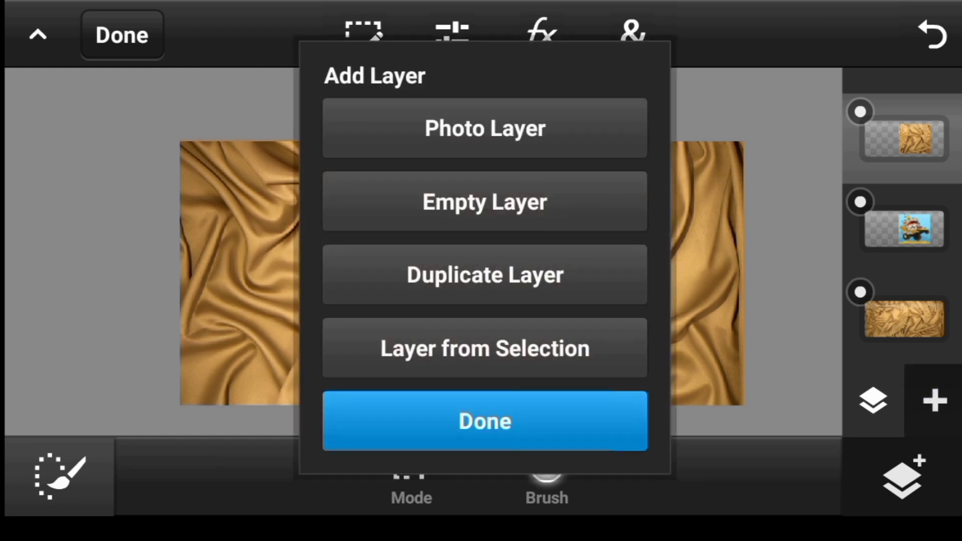
click(624, 286)
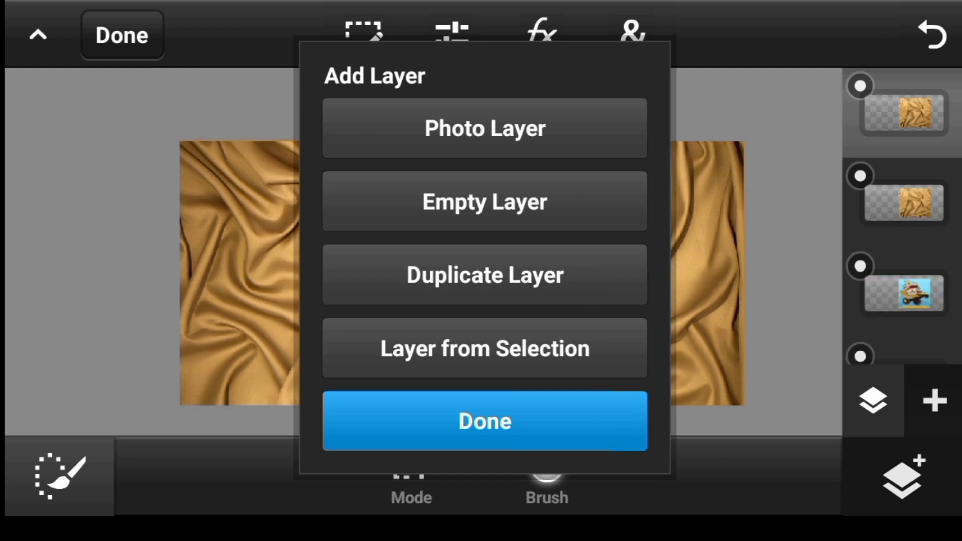
click(552, 422)
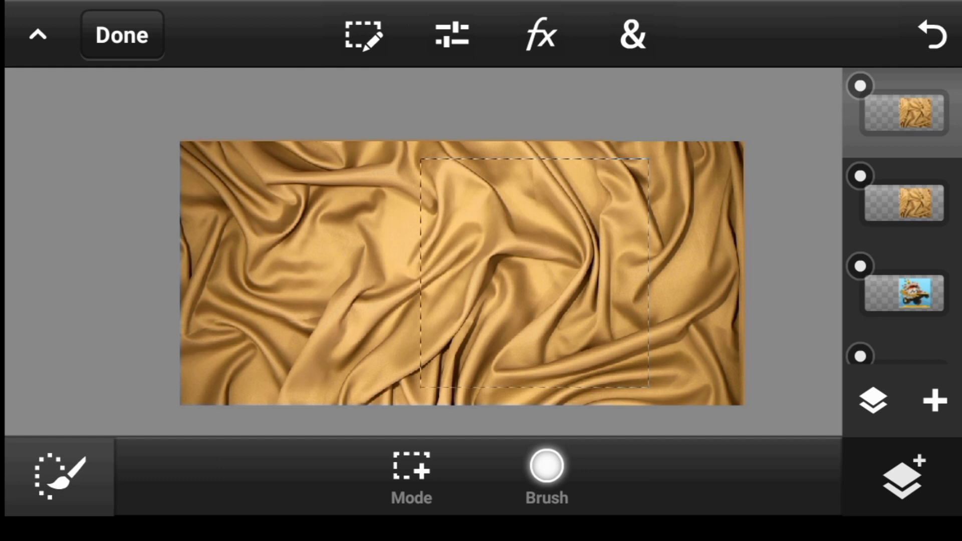
click(904, 291)
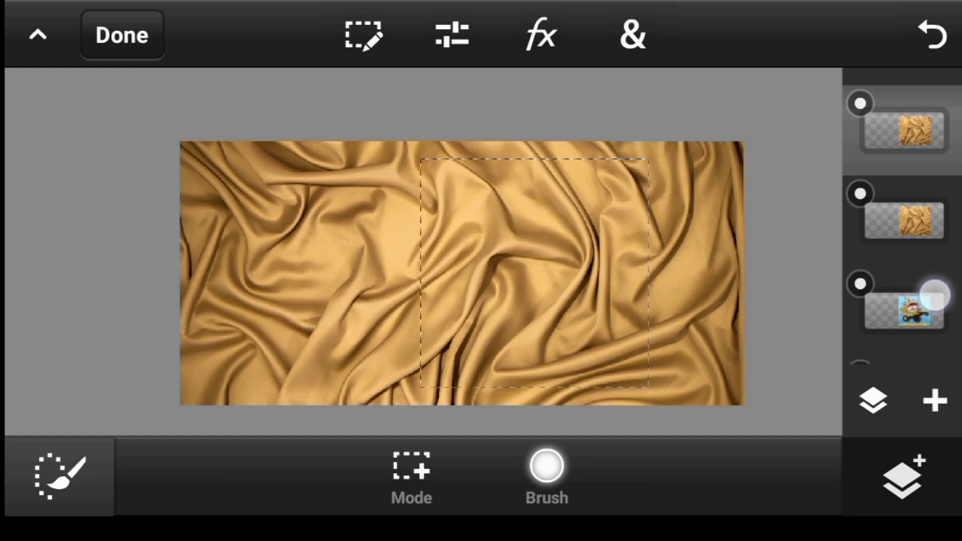
click(904, 113)
click(870, 87)
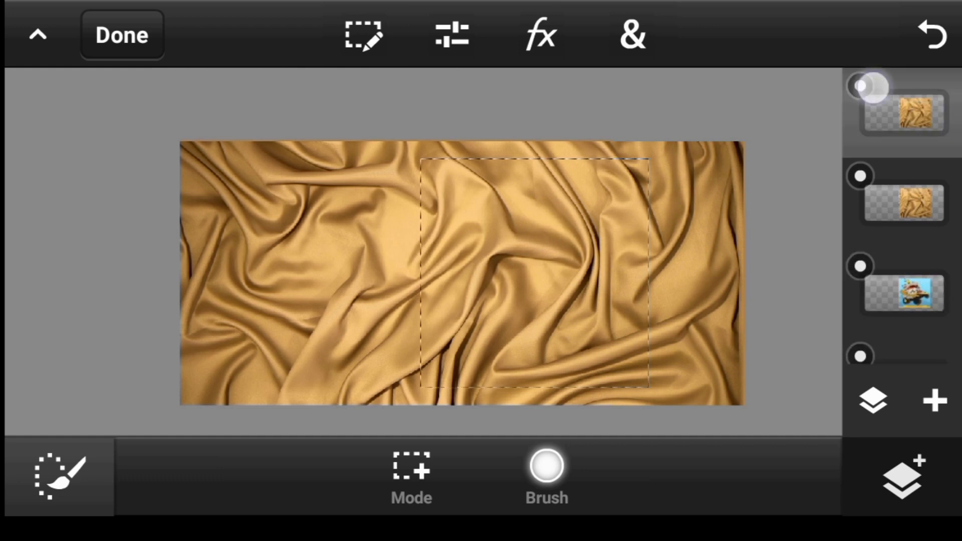
Hide the top fabric copy, select the second fabric layer, and toggle its visibility to check the cartoon
click(940, 200)
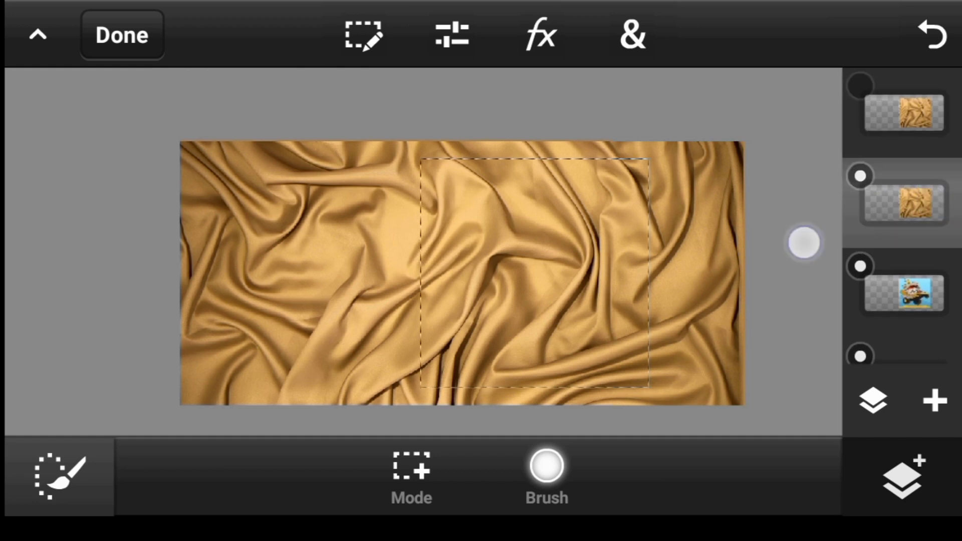
scroll(462, 263, up, 2)
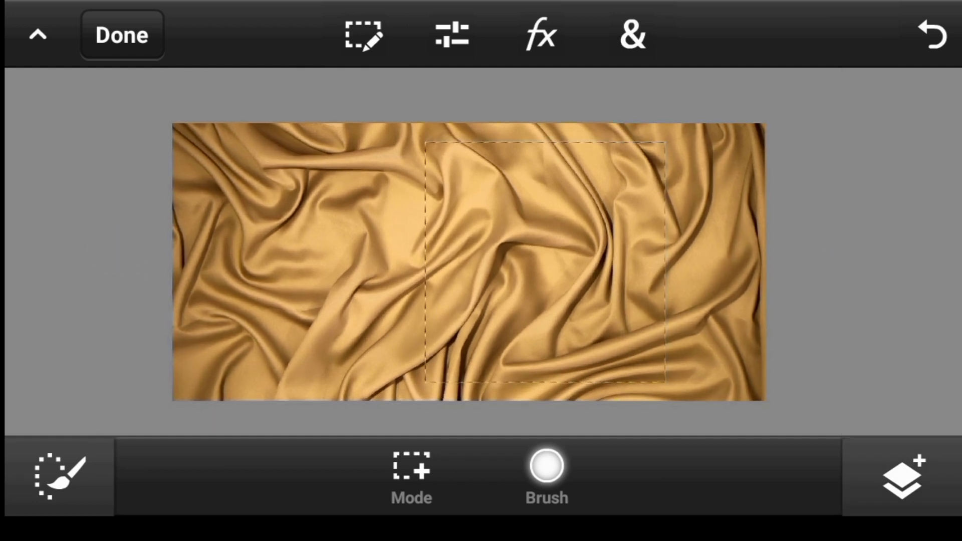
scroll(506, 238, up, 3)
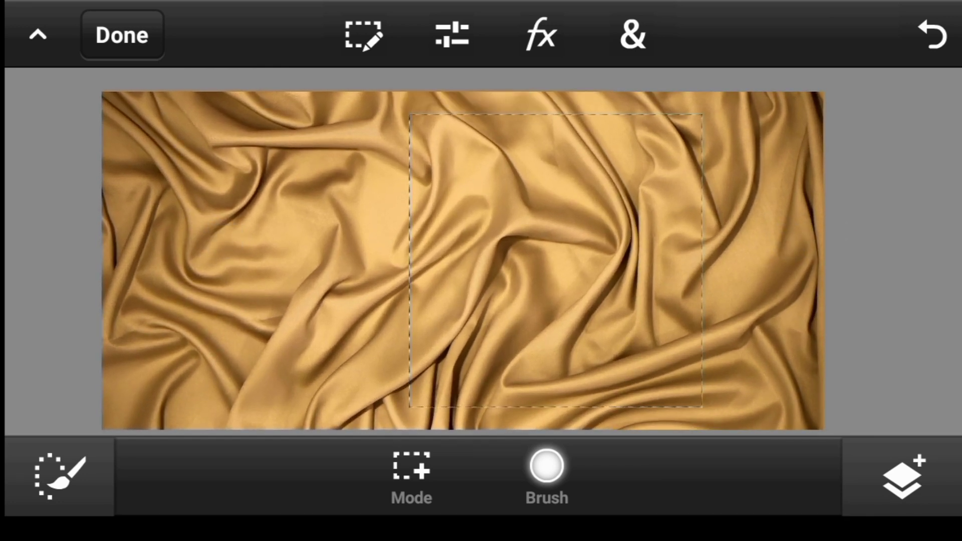
click(902, 476)
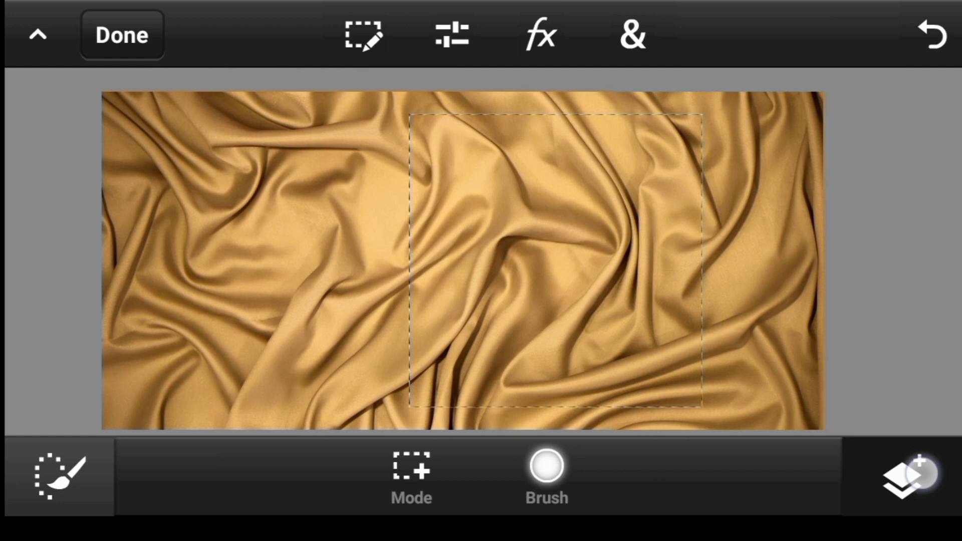
click(904, 221)
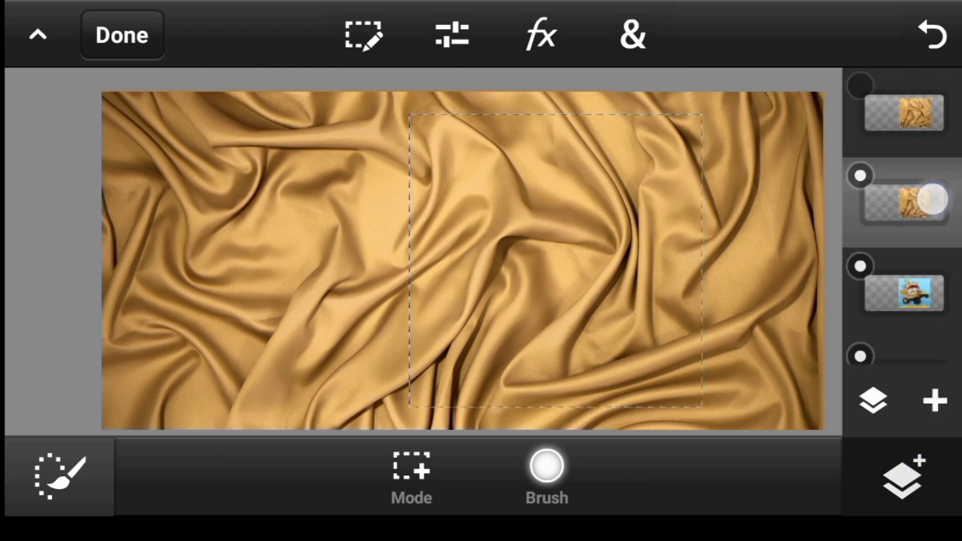
click(917, 131)
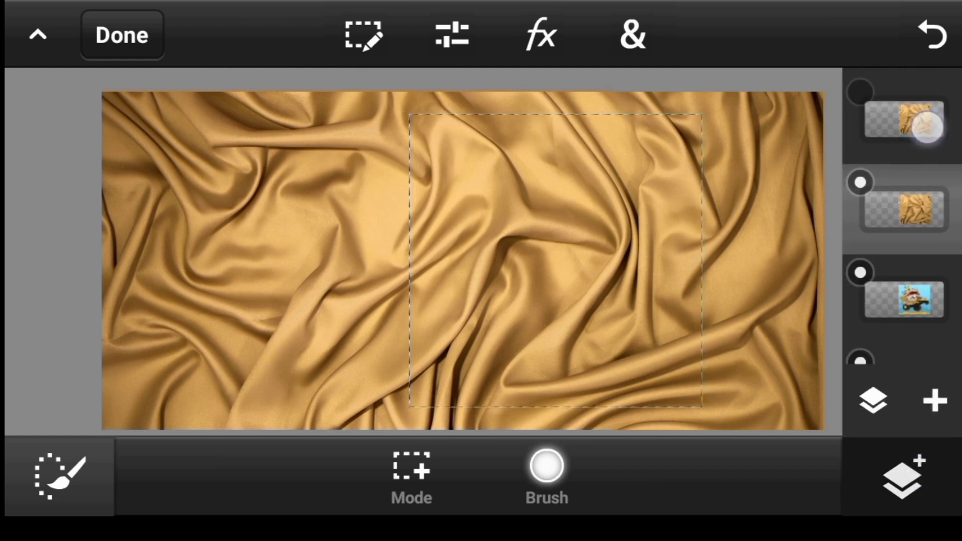
click(904, 202)
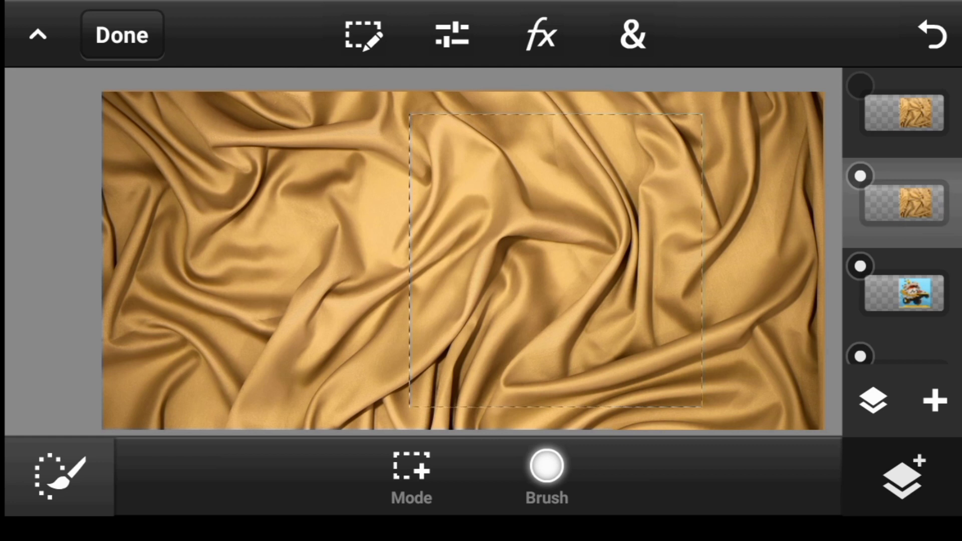
click(864, 180)
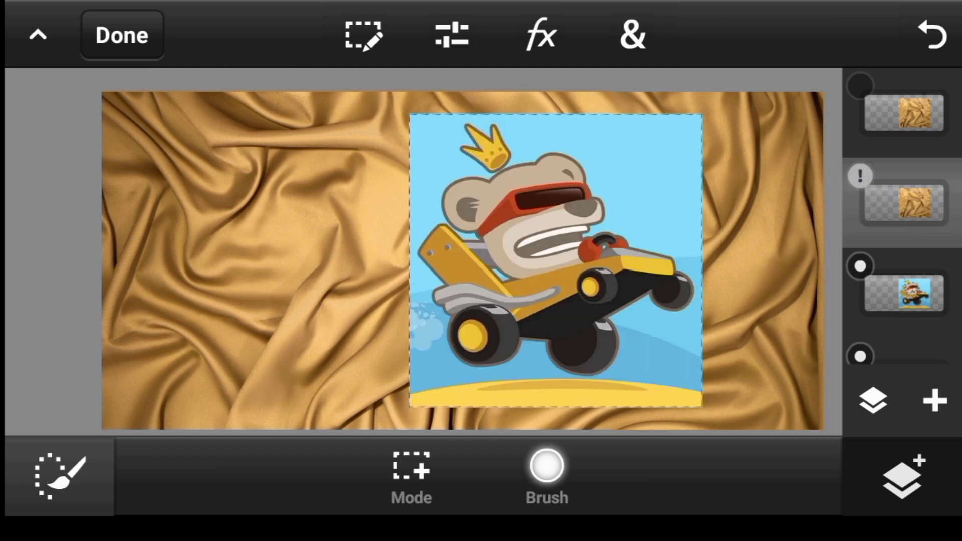
click(861, 178)
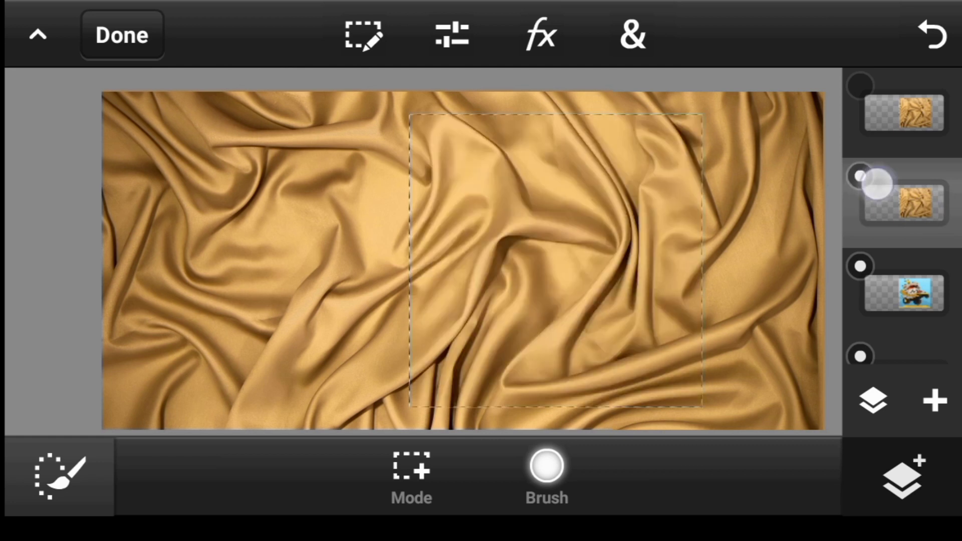
click(556, 45)
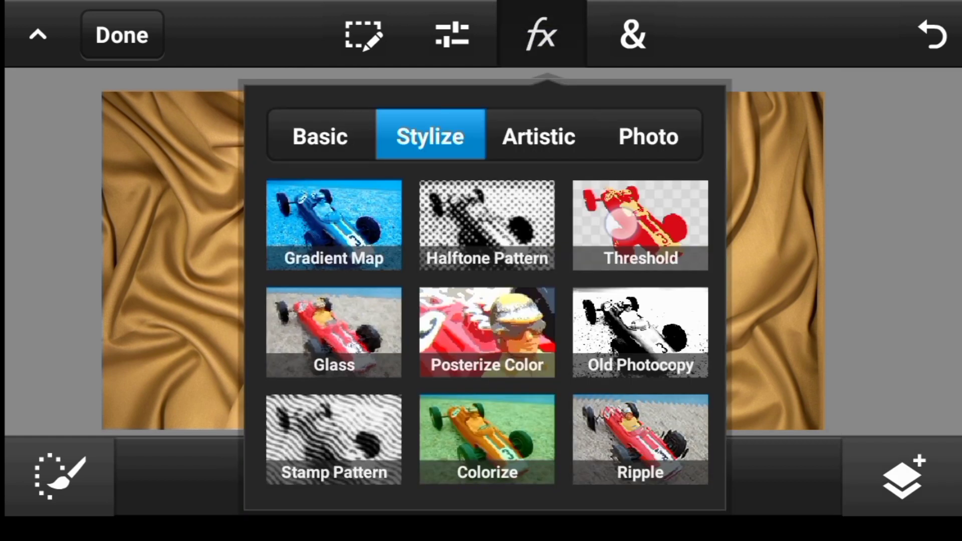
Apply the Stylize Threshold effect at 50% to the satin patch layer
click(617, 222)
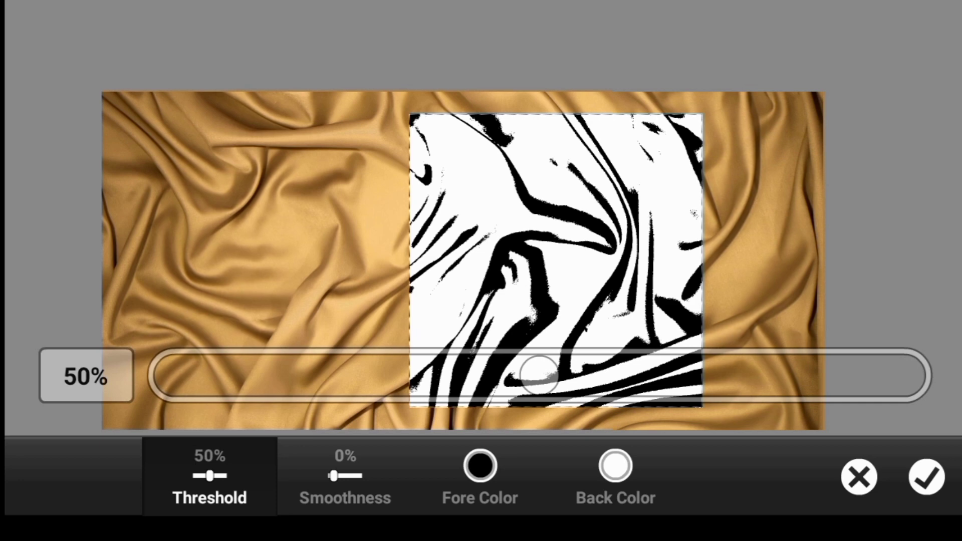
scroll(459, 192, down, 3)
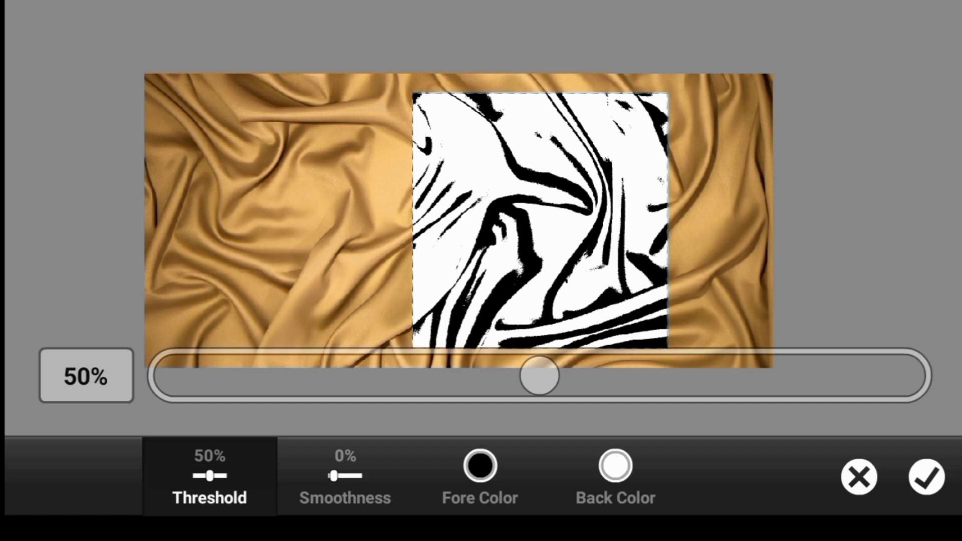
Make the threshold effect's foreground colour fully transparent
click(501, 465)
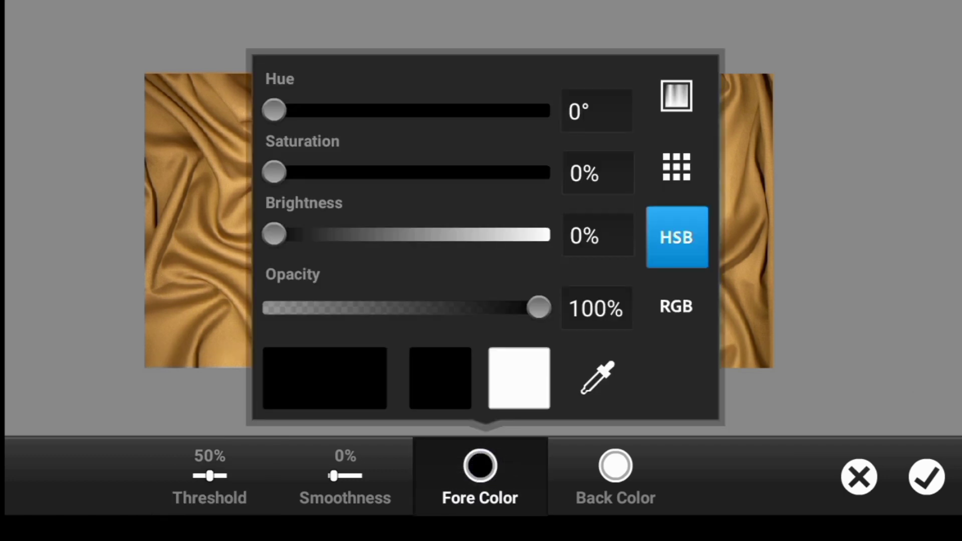
drag(539, 308, 145, 308)
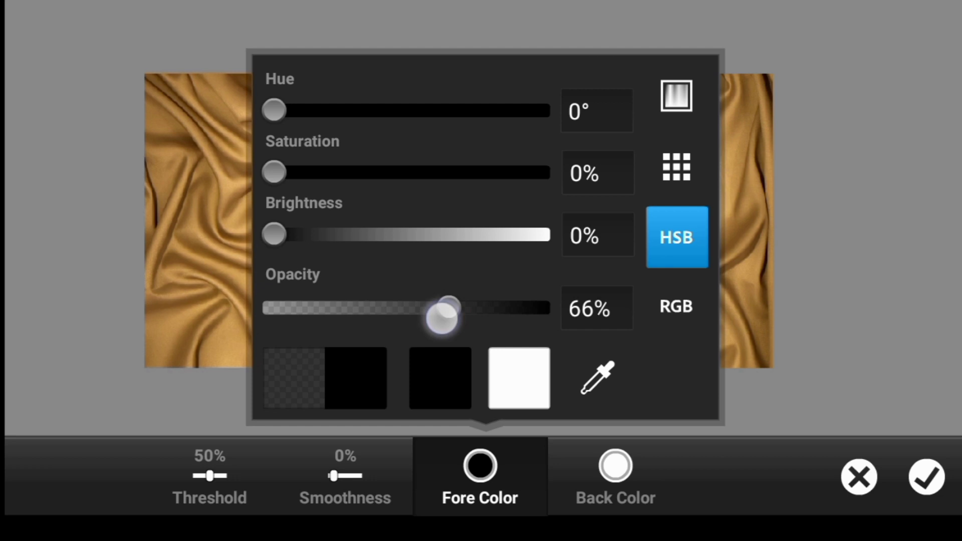
click(480, 481)
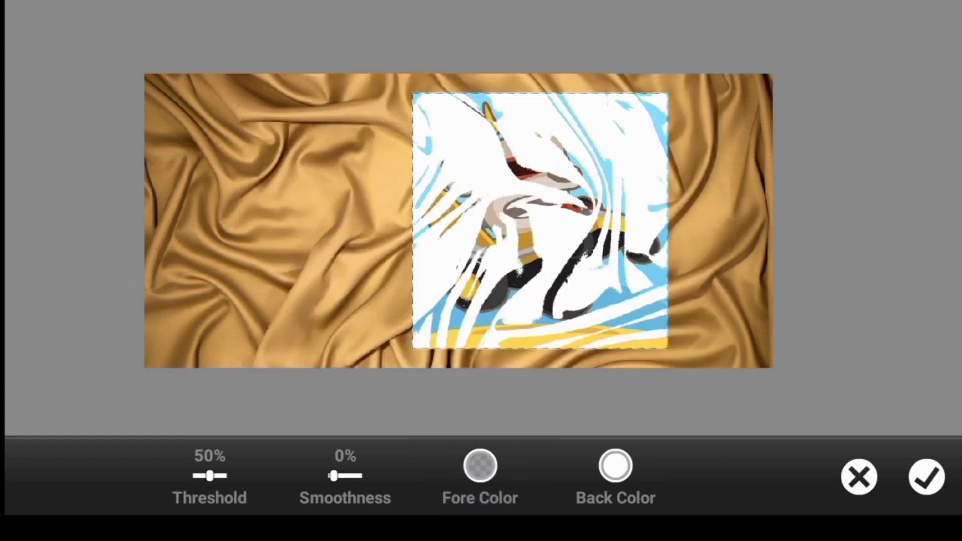
scroll(481, 263, up, 5)
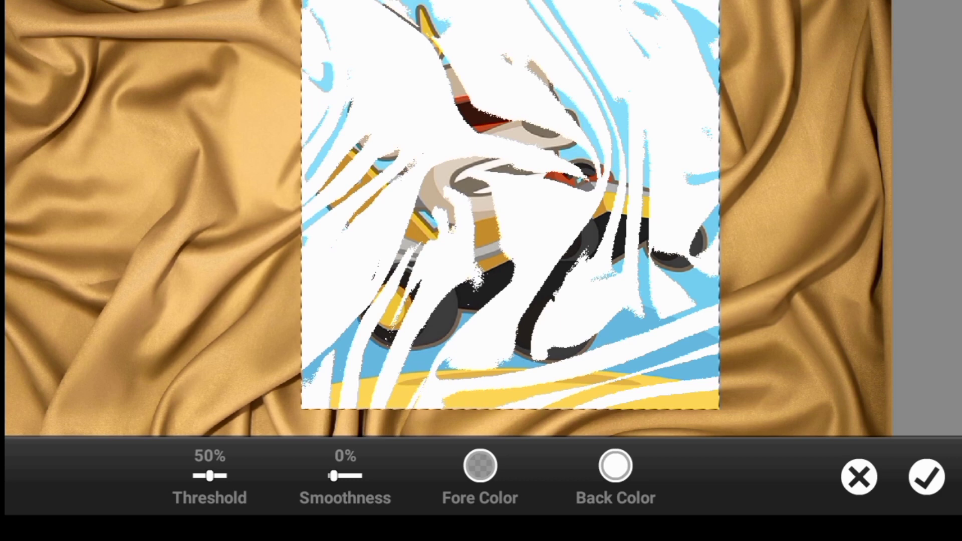
scroll(492, 301, up, 1)
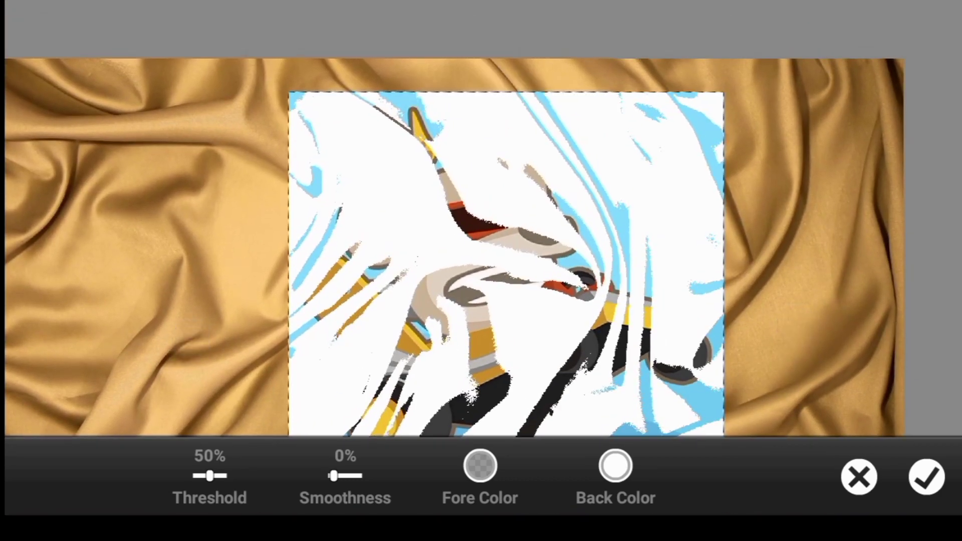
scroll(466, 270, down, 3)
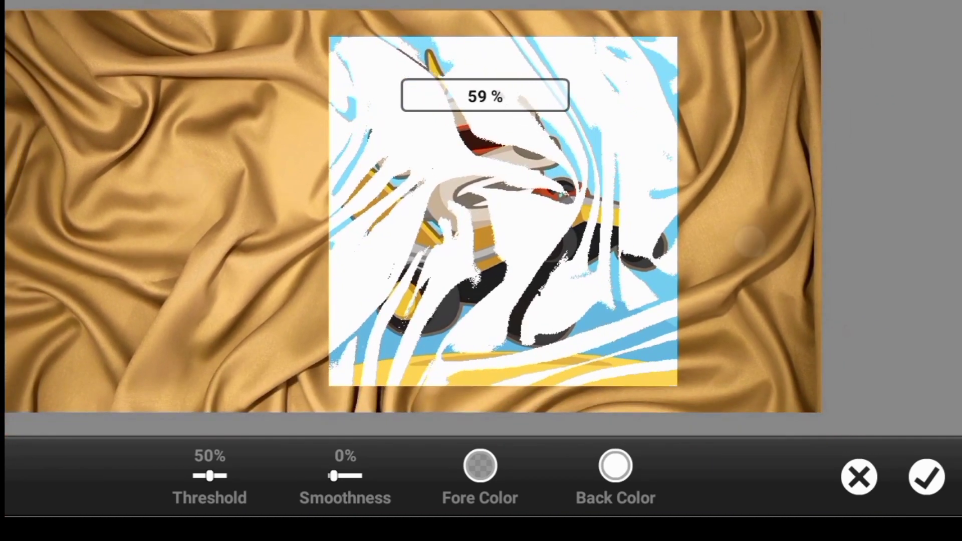
Set smoothness to 65% and threshold to 75%, then commit the highlight threshold
drag(350, 462, 332, 477)
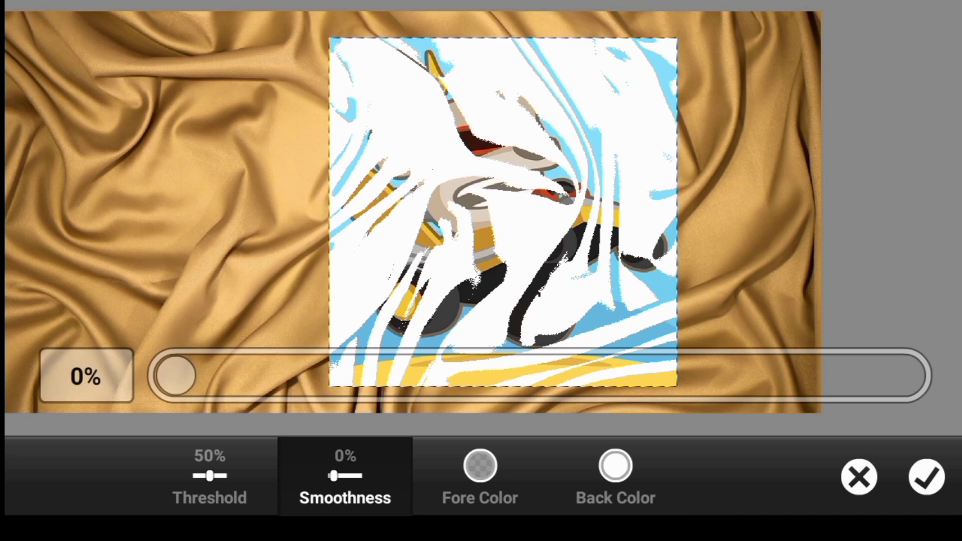
mouse_move(363, 383)
mouse_down()
mouse_move(416, 398)
mouse_move(633, 396)
mouse_move(547, 429)
mouse_up()
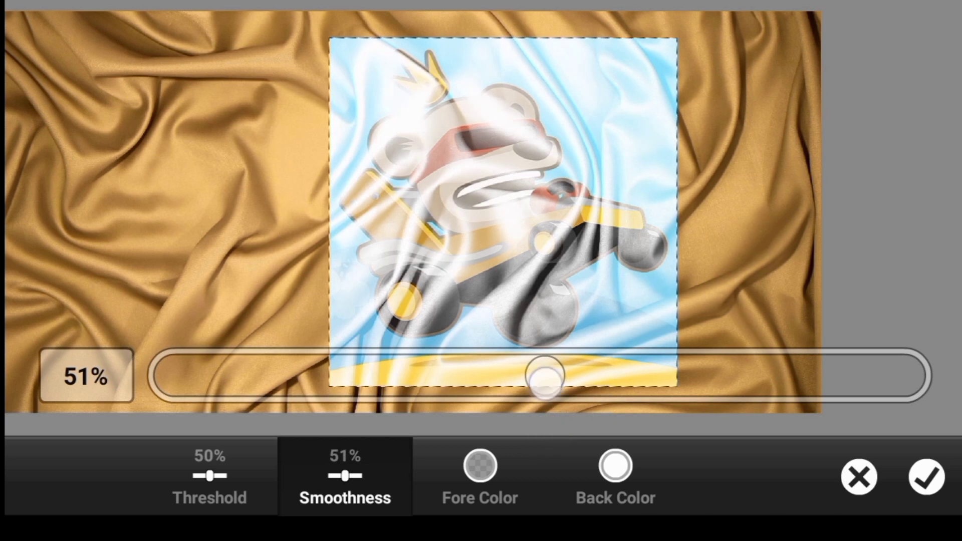
mouse_move(545, 380)
mouse_down()
mouse_move(623, 394)
mouse_move(629, 376)
mouse_move(712, 376)
mouse_up()
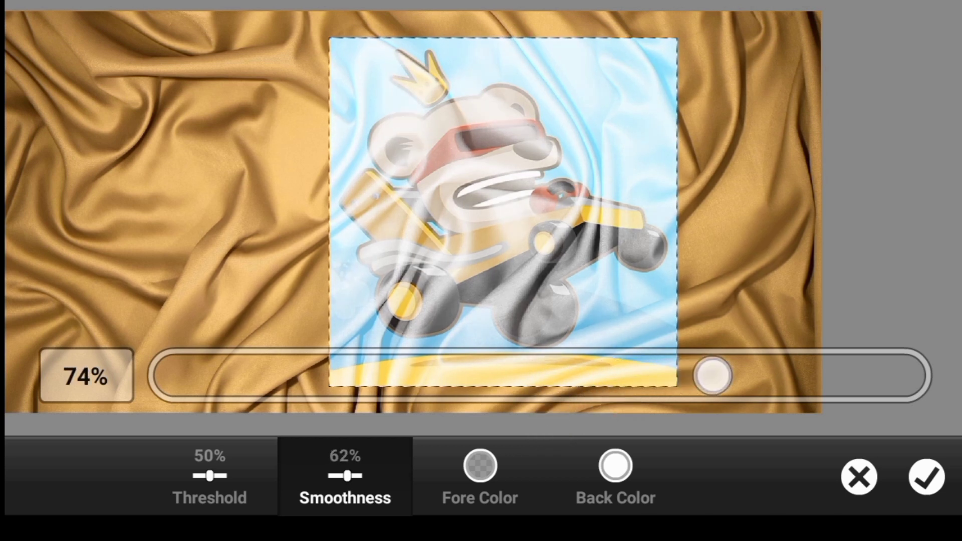
drag(616, 413, 648, 410)
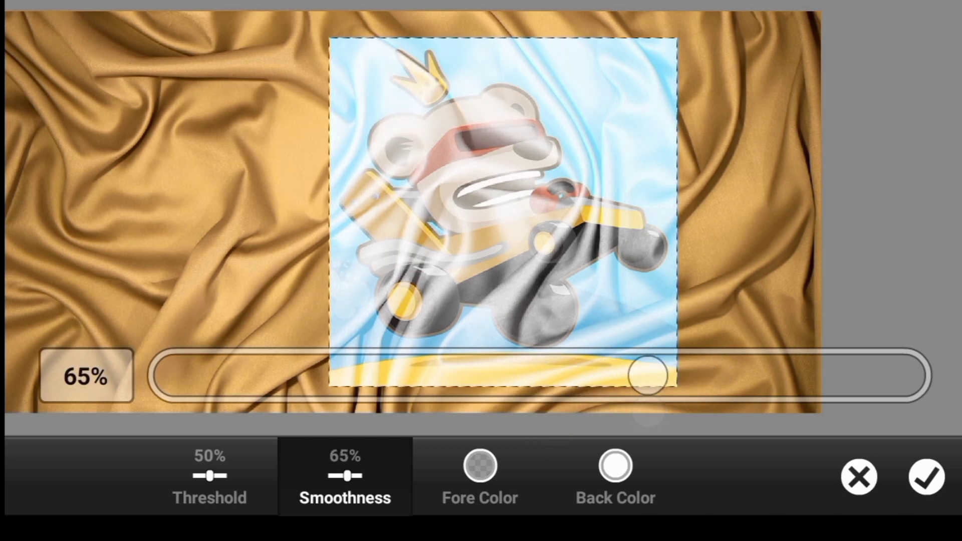
click(254, 461)
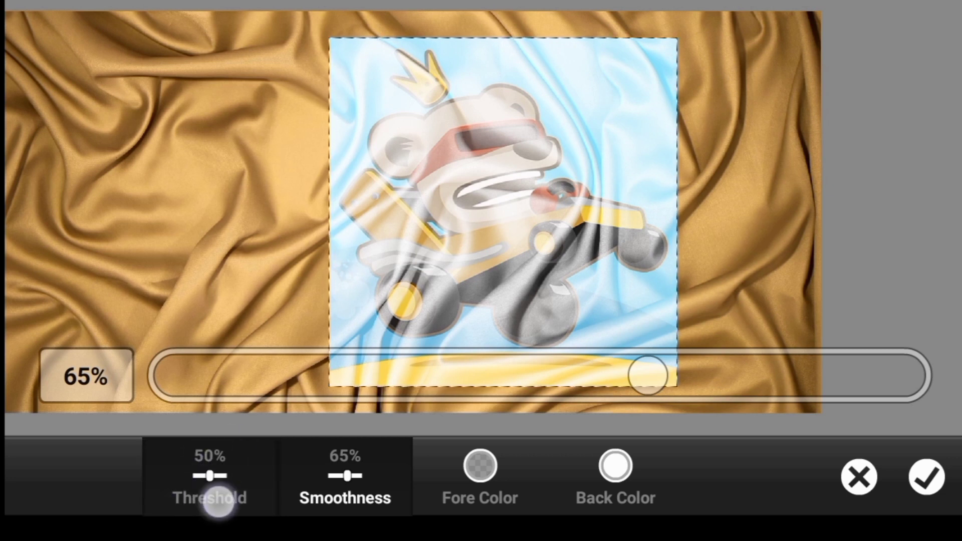
mouse_move(577, 417)
mouse_down()
mouse_move(681, 401)
mouse_move(434, 414)
mouse_move(551, 426)
mouse_move(622, 417)
mouse_up()
mouse_move(622, 376)
mouse_down()
mouse_move(690, 391)
mouse_move(717, 414)
mouse_move(711, 390)
mouse_move(722, 425)
mouse_move(694, 434)
mouse_move(722, 414)
mouse_up()
scroll(463, 225, down, 3)
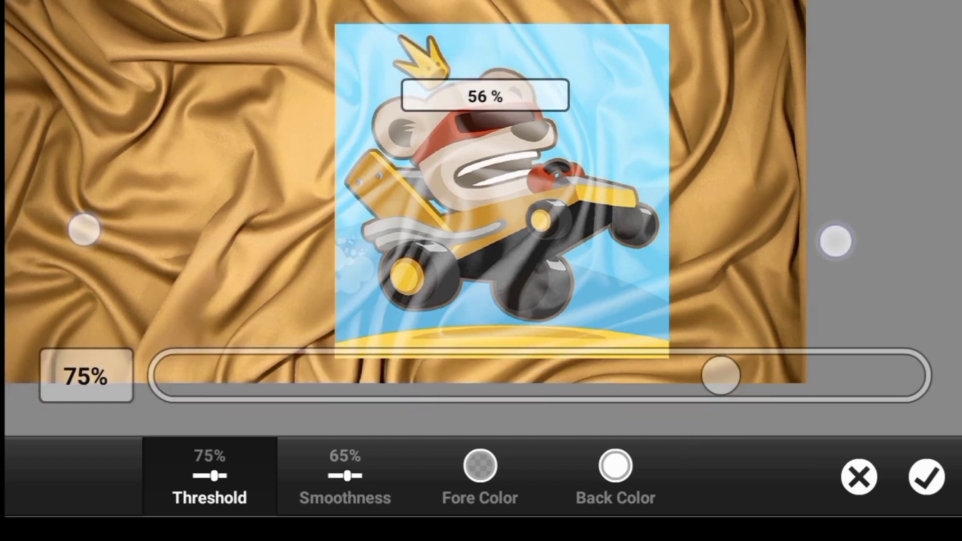
scroll(463, 223, up, 1)
scroll(463, 225, up, 2)
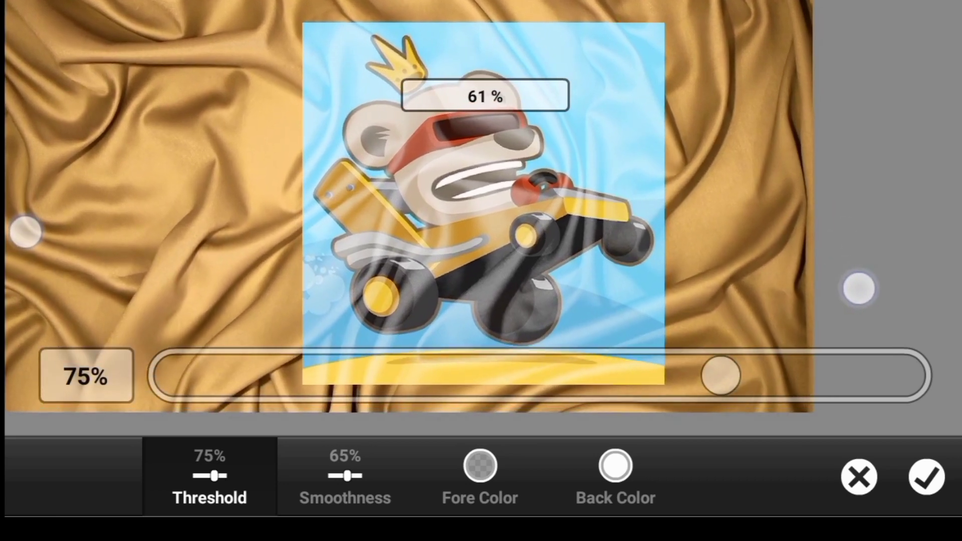
scroll(463, 234, up, 1)
scroll(451, 259, up, 1)
scroll(452, 258, down, 2)
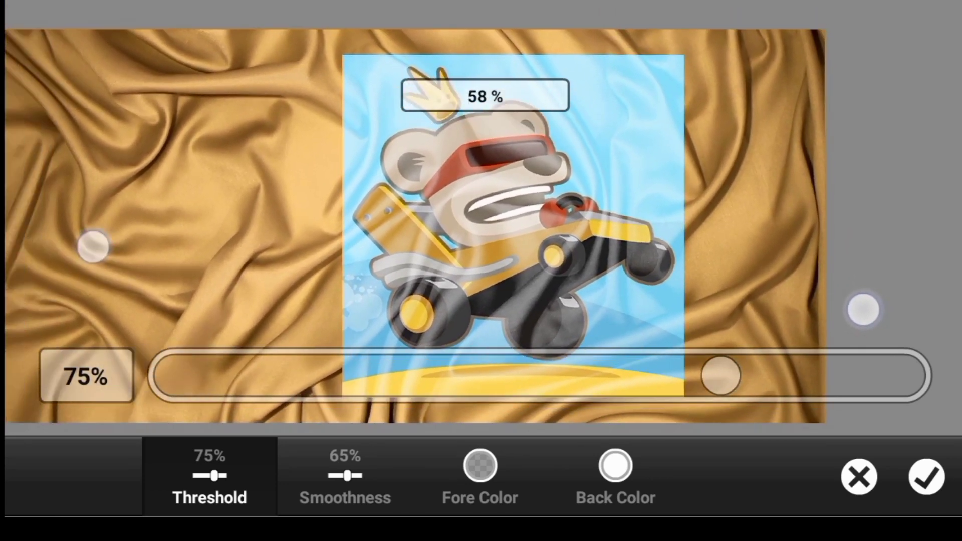
scroll(477, 277, down, 2)
scroll(475, 262, down, 1)
scroll(471, 256, down, 1)
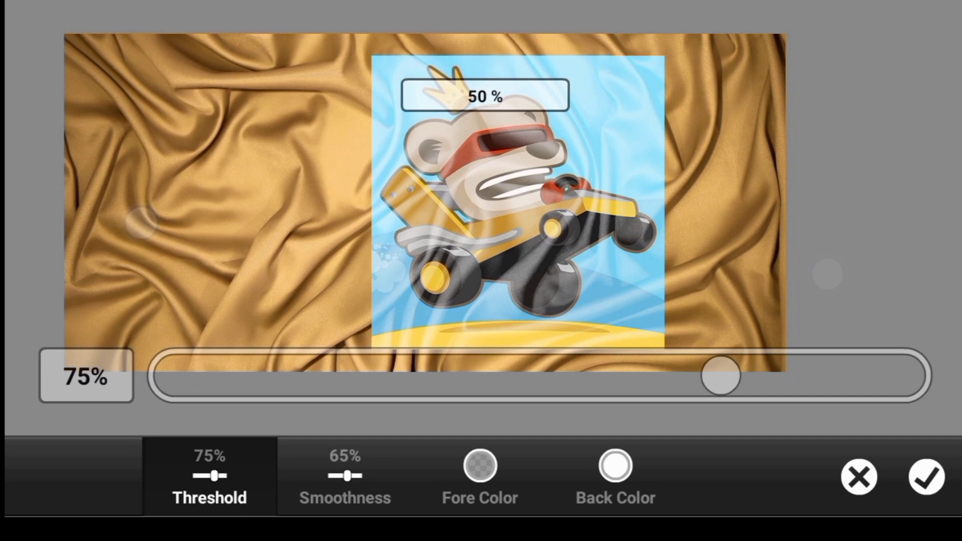
click(923, 460)
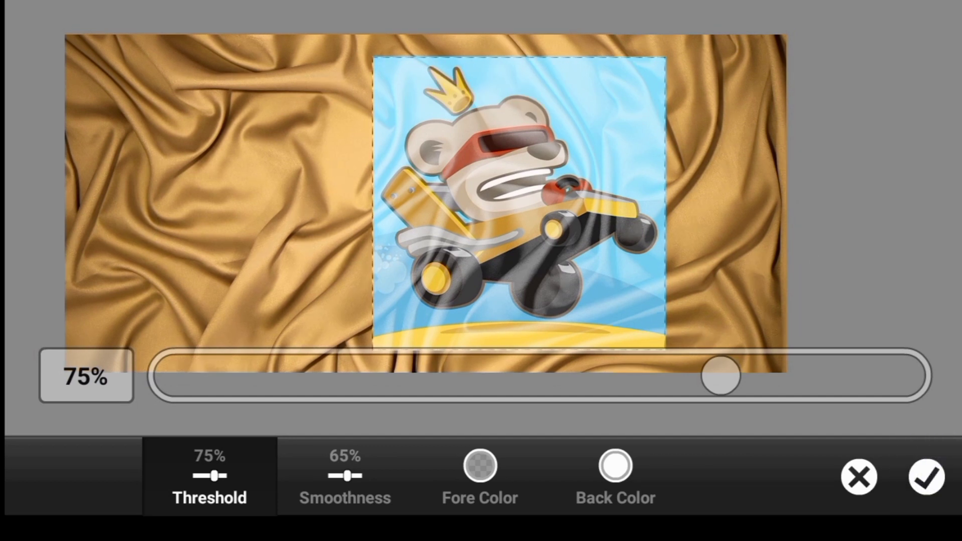
click(927, 476)
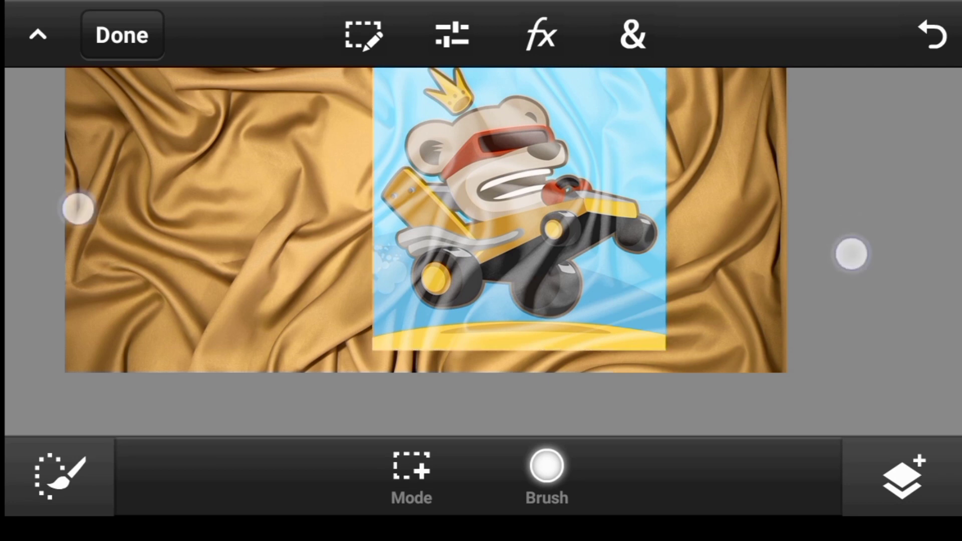
Fit the canvas, then make the top satin fabric layer visible and active
mouse_move(77, 209)
mouse_down()
mouse_move(239, 219)
mouse_move(179, 262)
mouse_move(121, 241)
mouse_up()
click(938, 47)
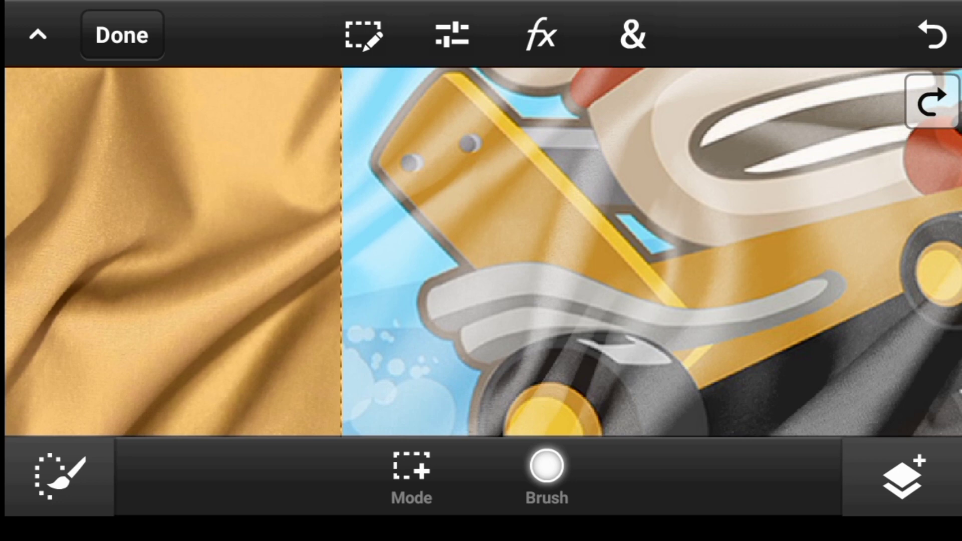
mouse_move(78, 269)
mouse_down()
mouse_move(239, 263)
mouse_move(144, 293)
mouse_up()
click(928, 496)
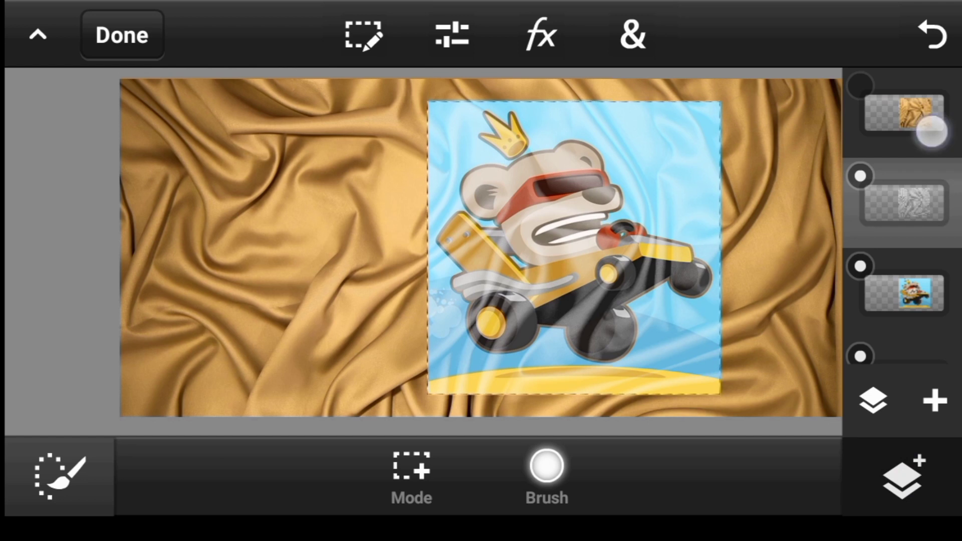
click(861, 86)
click(870, 90)
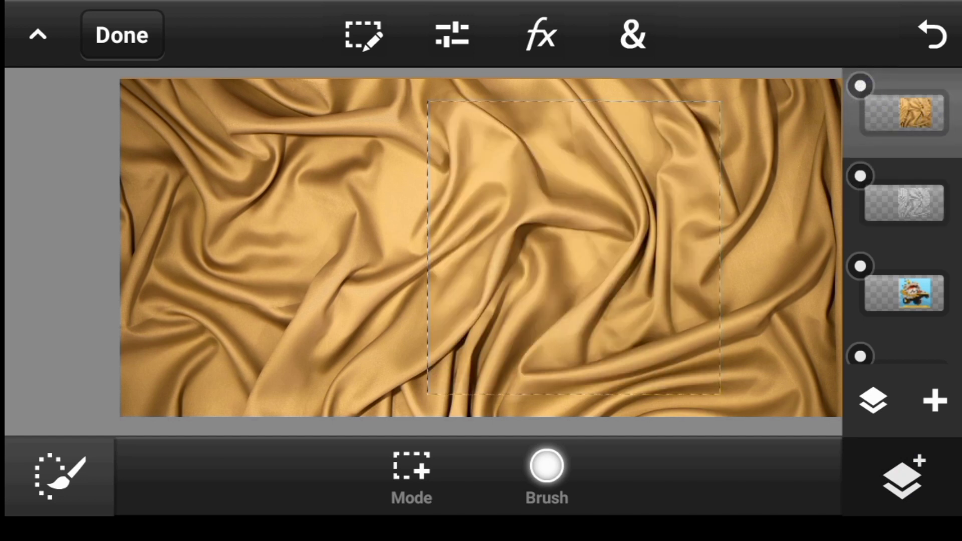
Start Threshold on the top fabric layer with a 0% opacity background colour
click(543, 37)
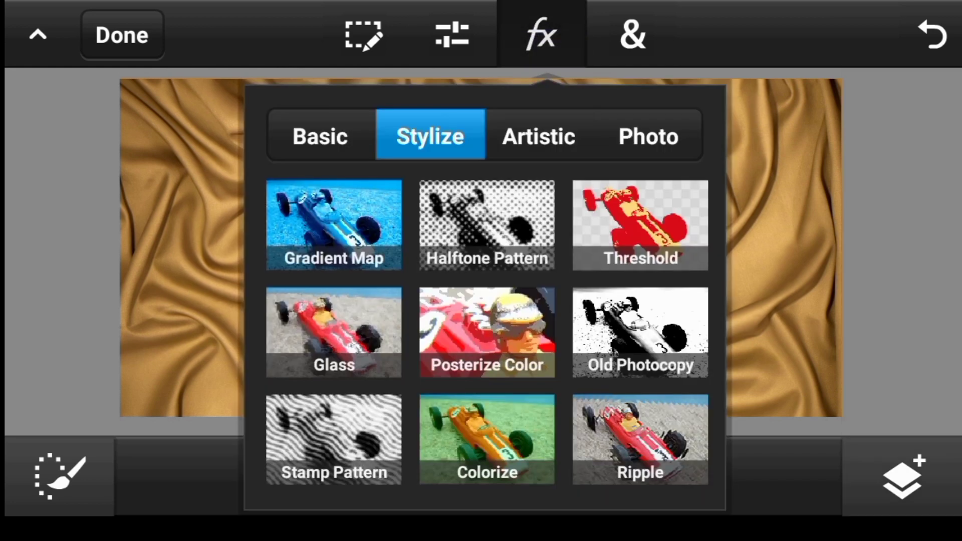
click(625, 208)
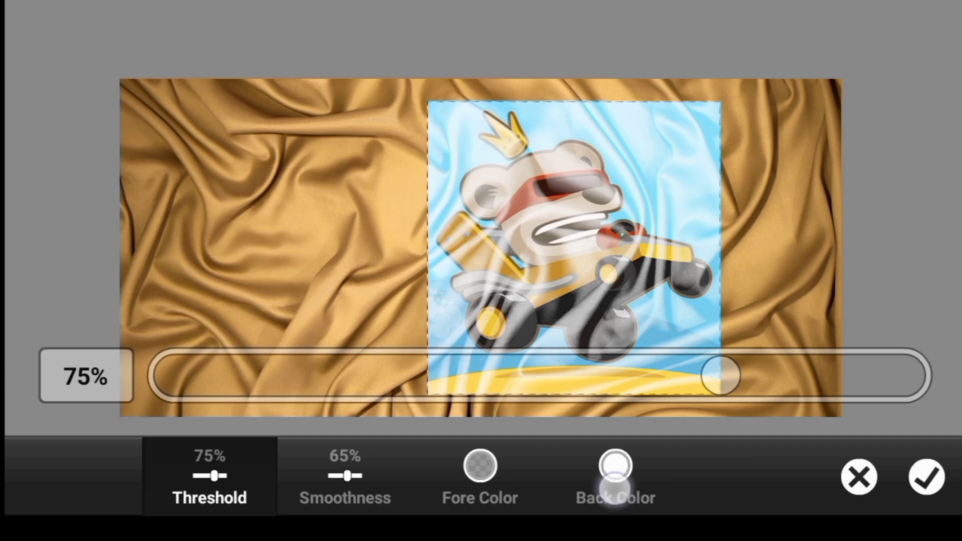
click(614, 482)
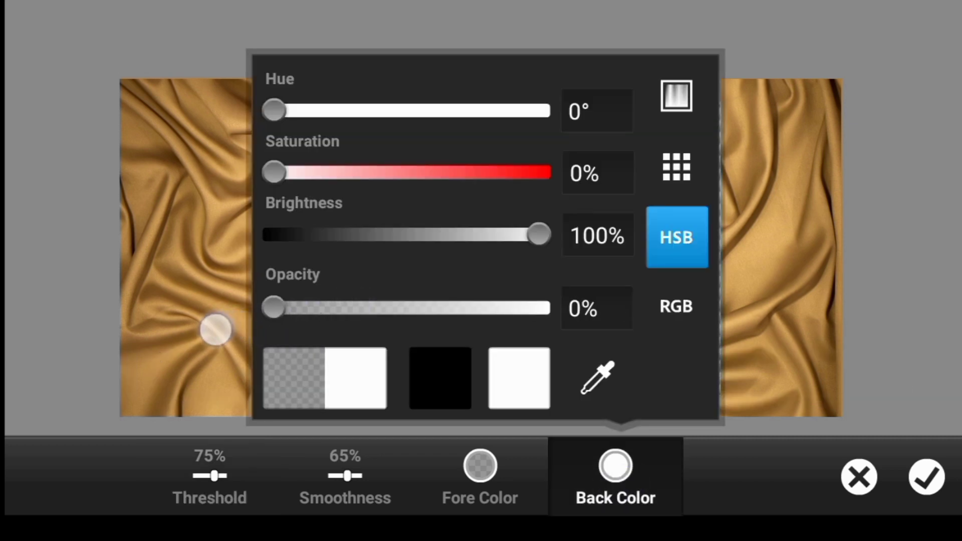
drag(352, 306, 174, 331)
click(649, 474)
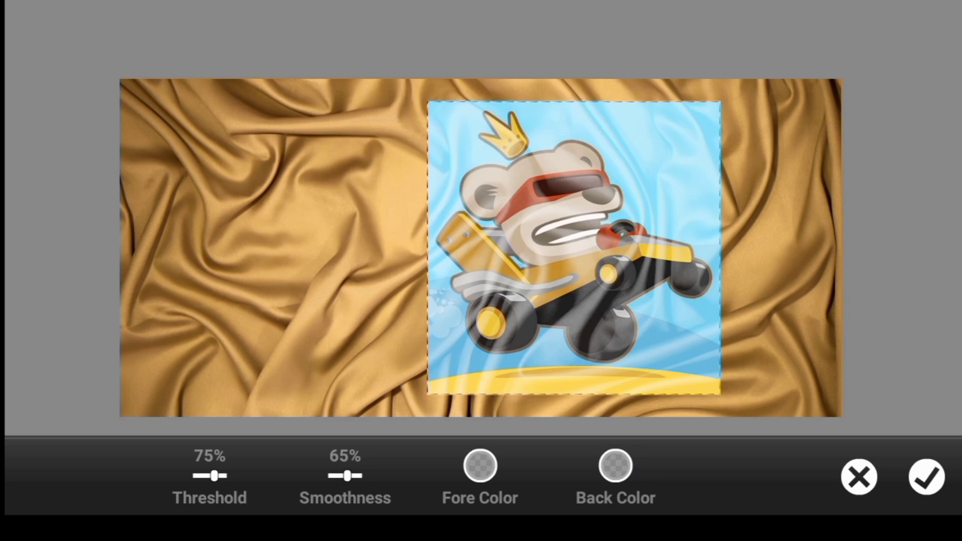
Set the threshold foreground colour to fully opaque black
click(480, 474)
drag(451, 308, 607, 322)
click(480, 467)
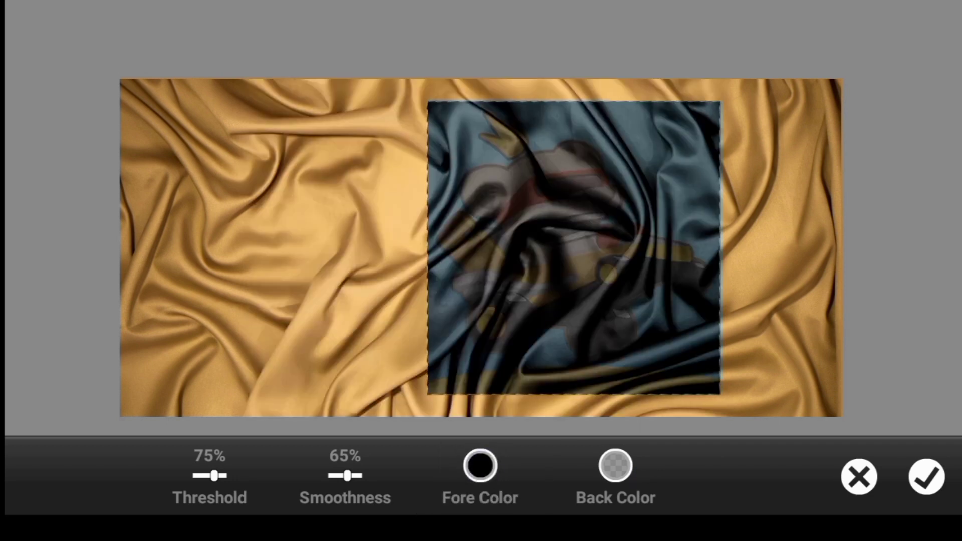
Set the top patch's Threshold to 35% and Smoothness to 73%, then commit it
click(194, 473)
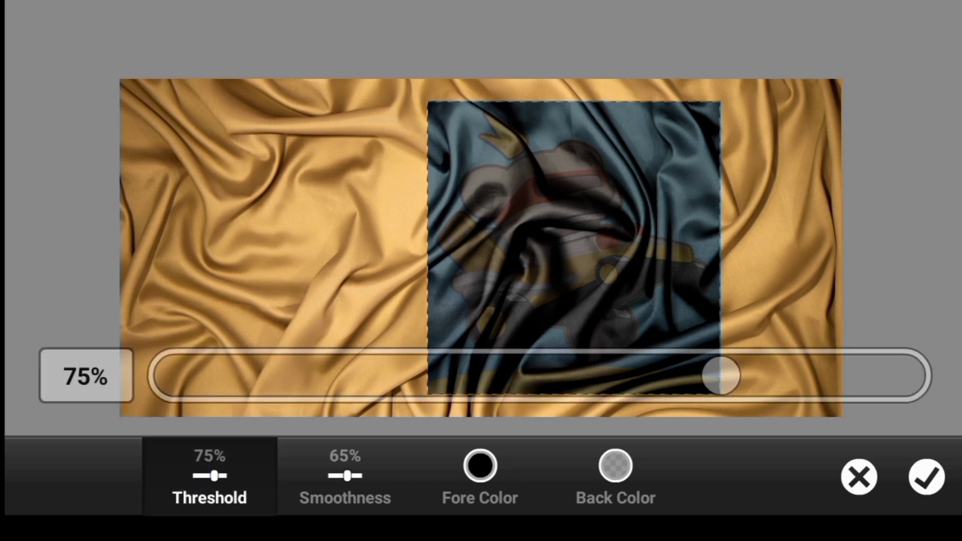
drag(118, 187, 113, 150)
mouse_move(720, 376)
mouse_down()
mouse_move(335, 376)
mouse_move(365, 451)
mouse_up()
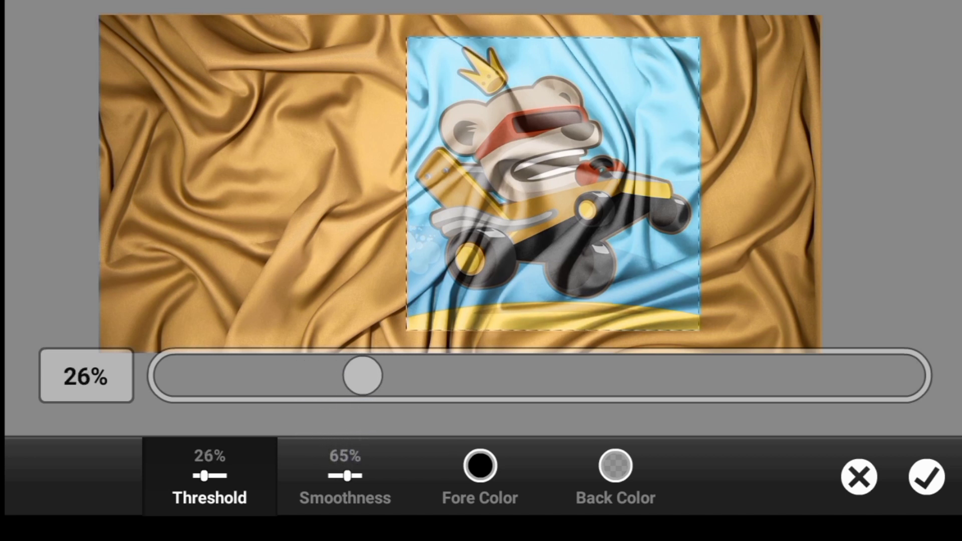
mouse_move(363, 376)
mouse_down()
mouse_move(440, 408)
mouse_move(441, 441)
mouse_up()
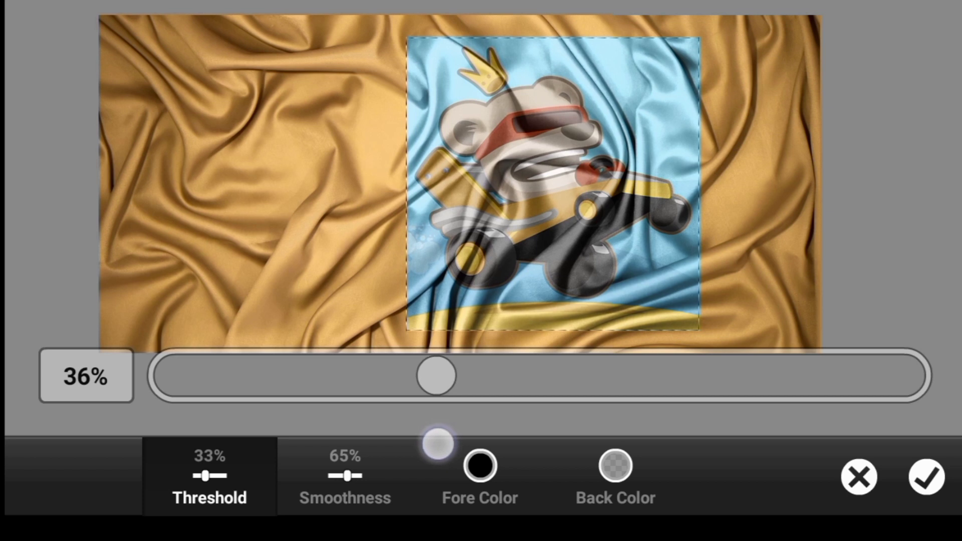
scroll(400, 200, down, 3)
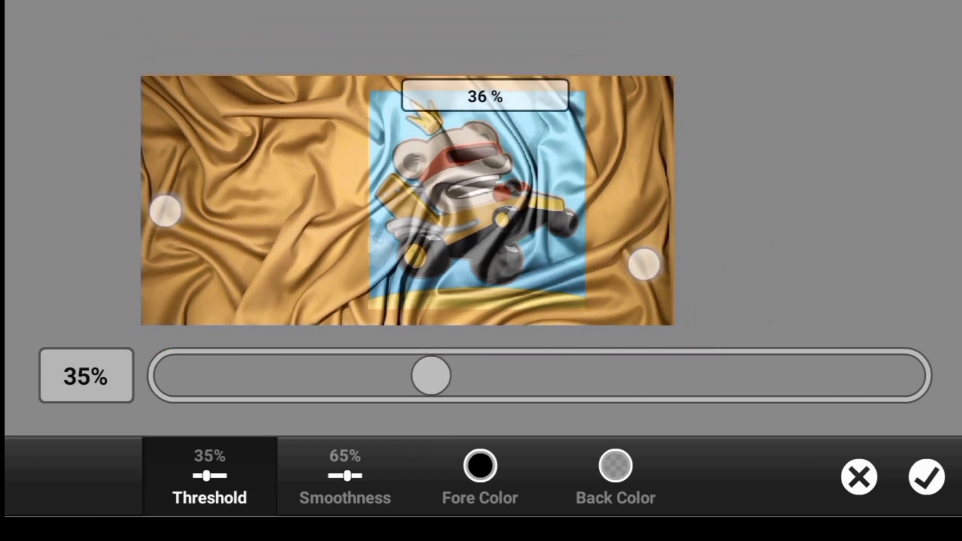
scroll(400, 226, up, 2)
click(345, 481)
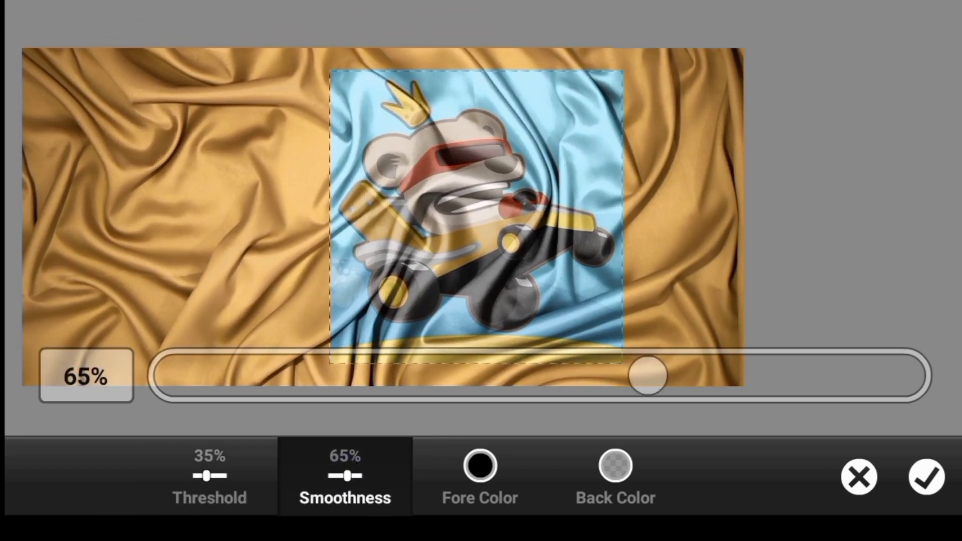
mouse_move(656, 376)
mouse_down()
mouse_move(682, 404)
mouse_move(610, 377)
mouse_move(709, 376)
mouse_move(705, 404)
mouse_up()
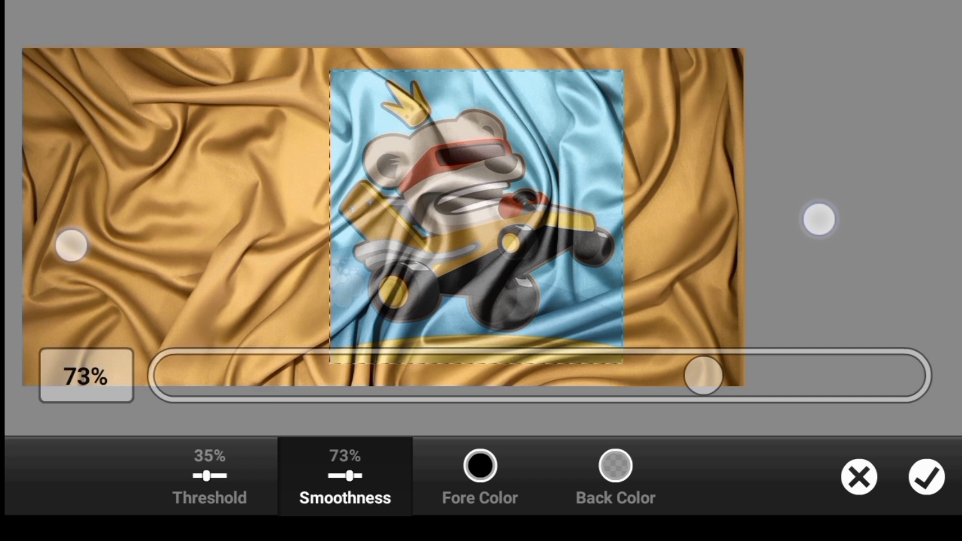
scroll(439, 218, down, 3)
scroll(441, 197, down, 1)
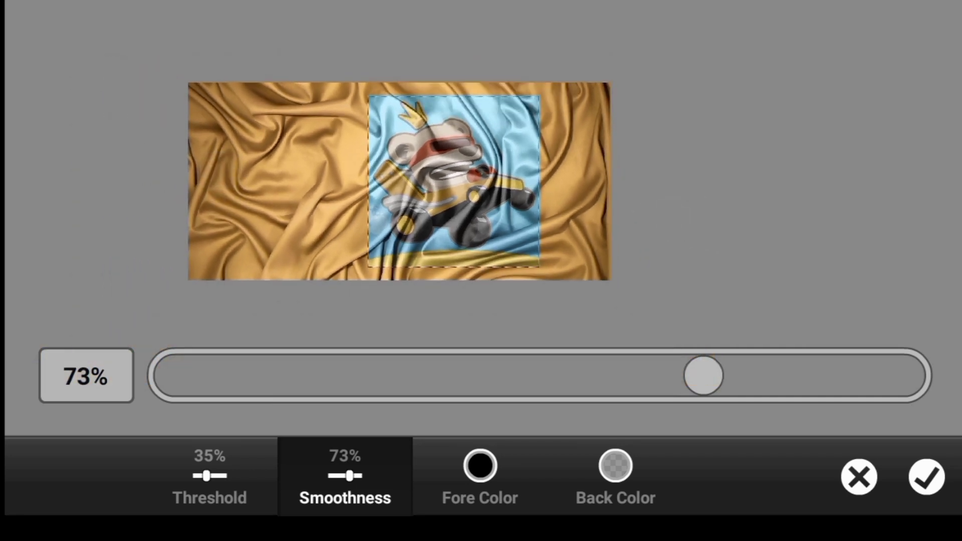
scroll(500, 180, up, 3)
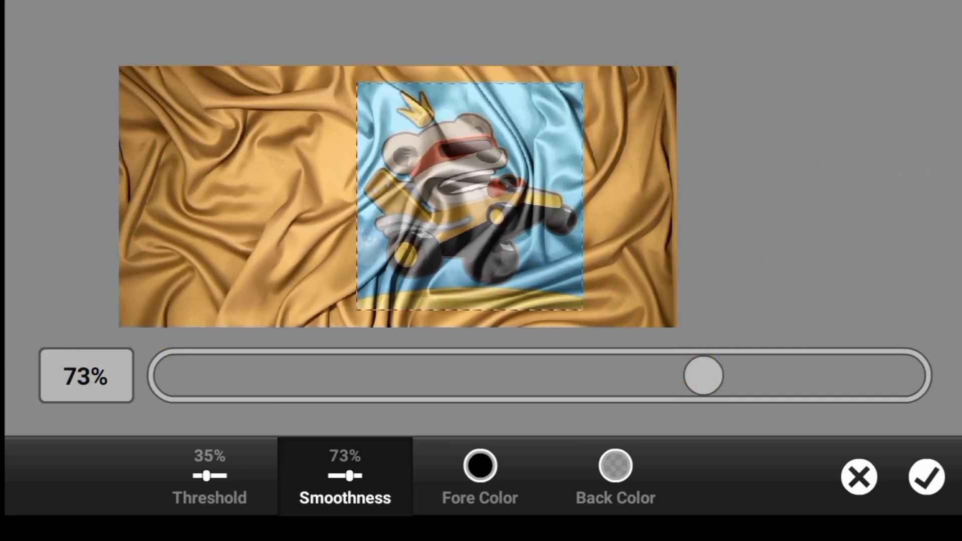
click(926, 476)
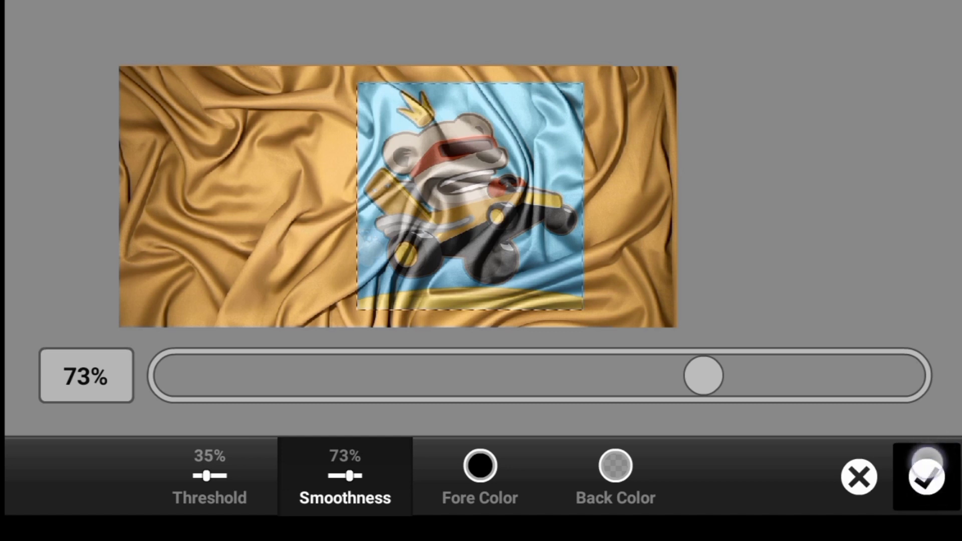
scroll(481, 293, up, 5)
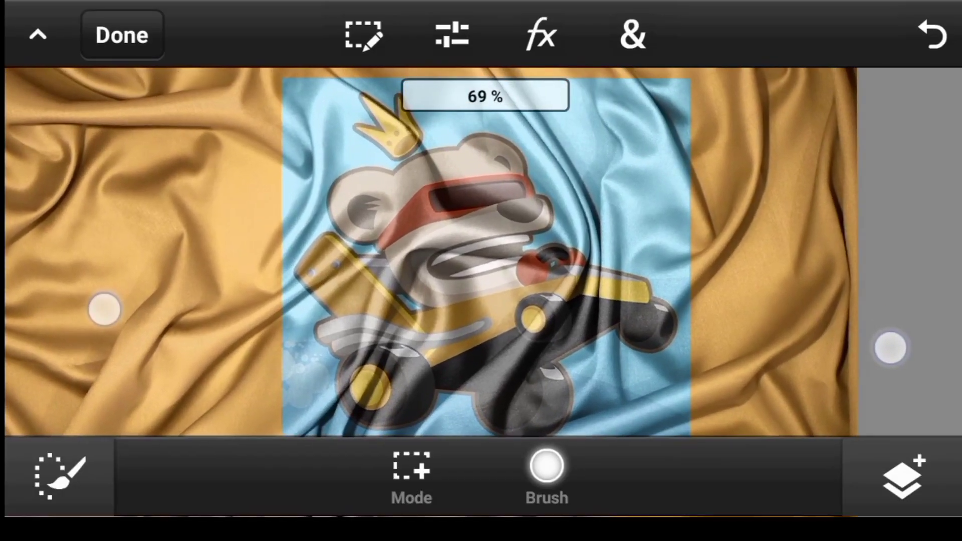
scroll(491, 330, up, 3)
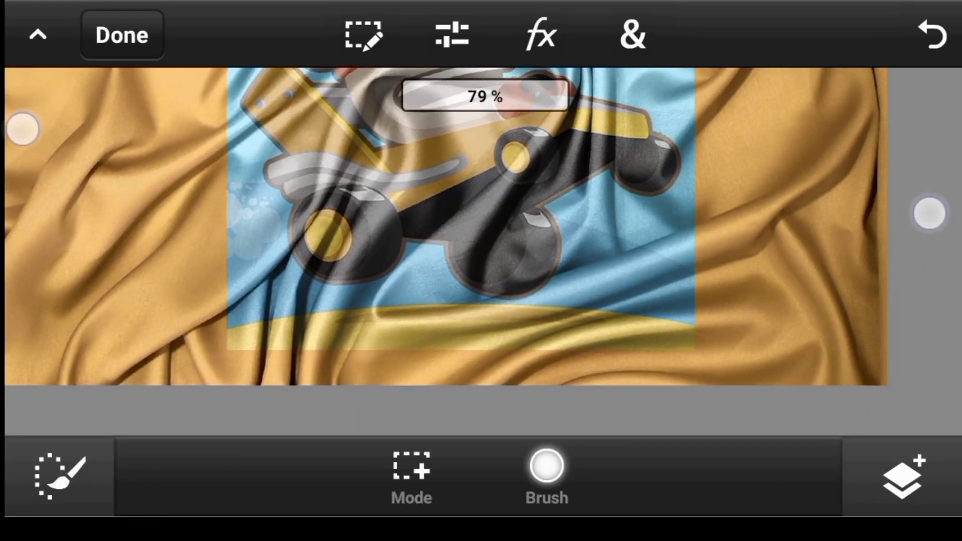
scroll(482, 293, up, 1)
scroll(481, 301, up, 1)
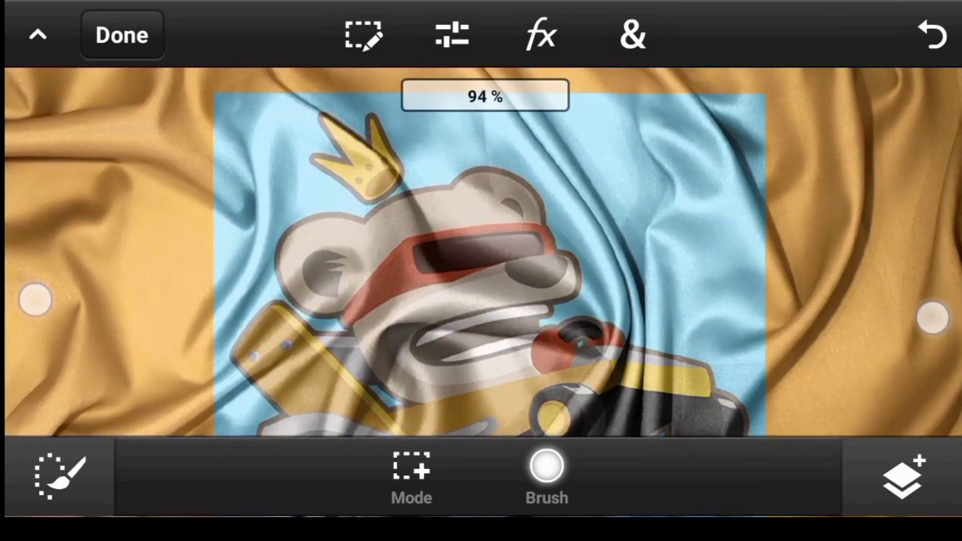
scroll(481, 278, up, 5)
scroll(482, 279, up, 1)
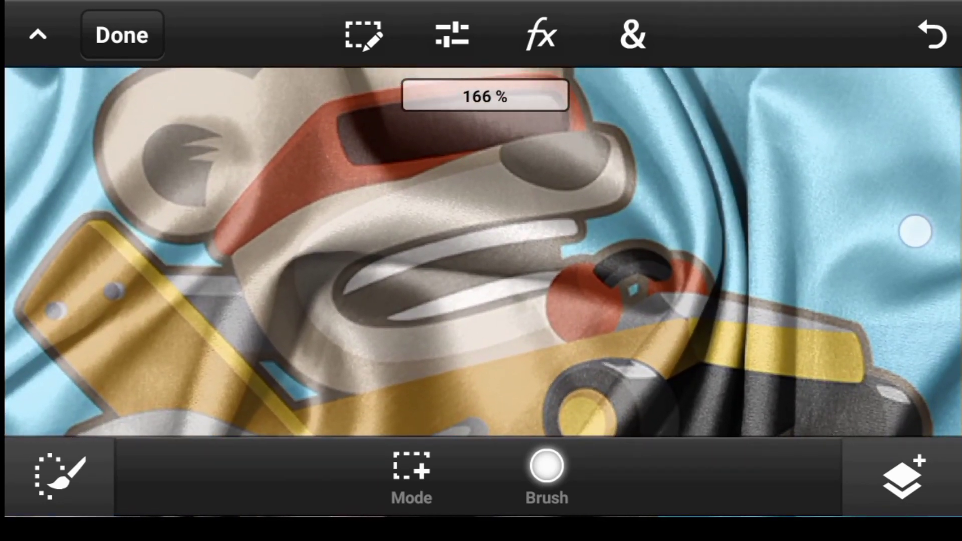
scroll(481, 252, down, 2)
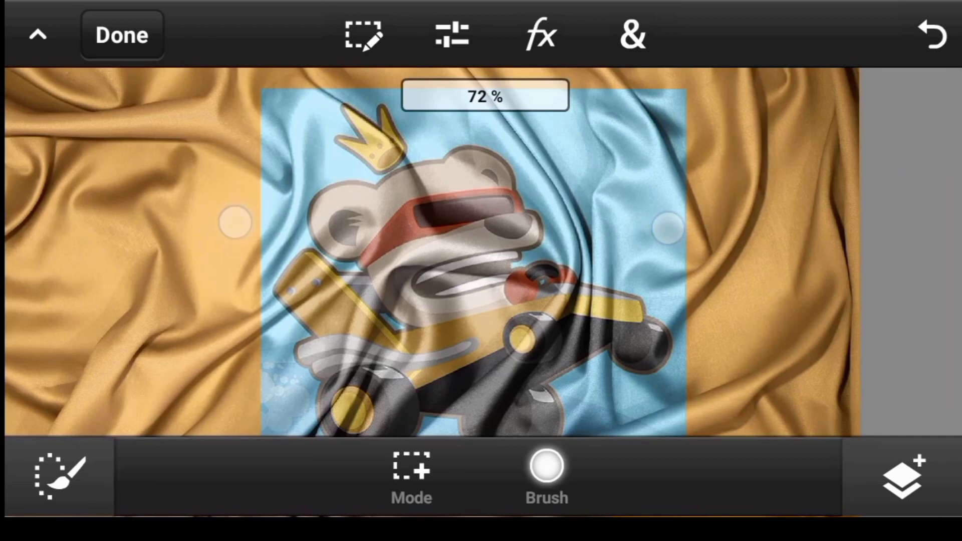
scroll(452, 249, down, 5)
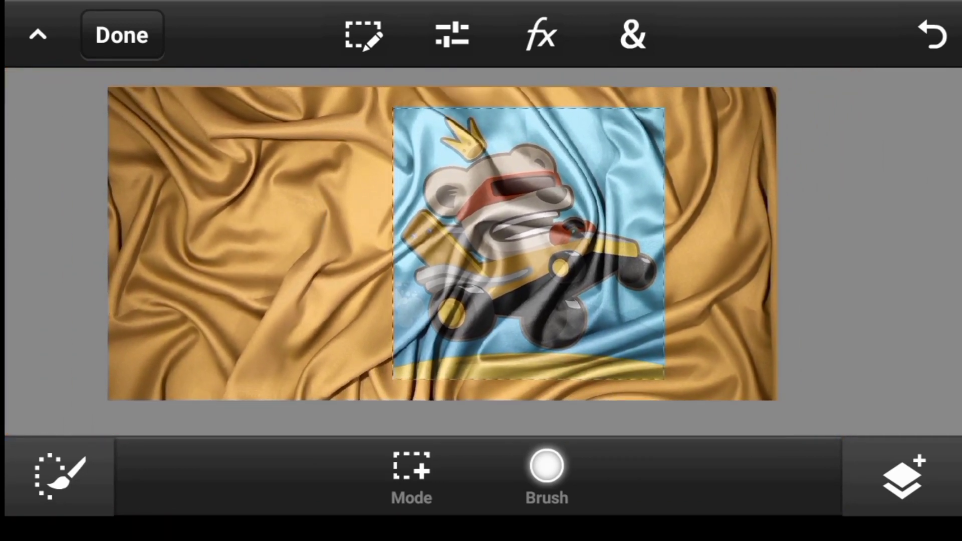
scroll(440, 275, up, 2)
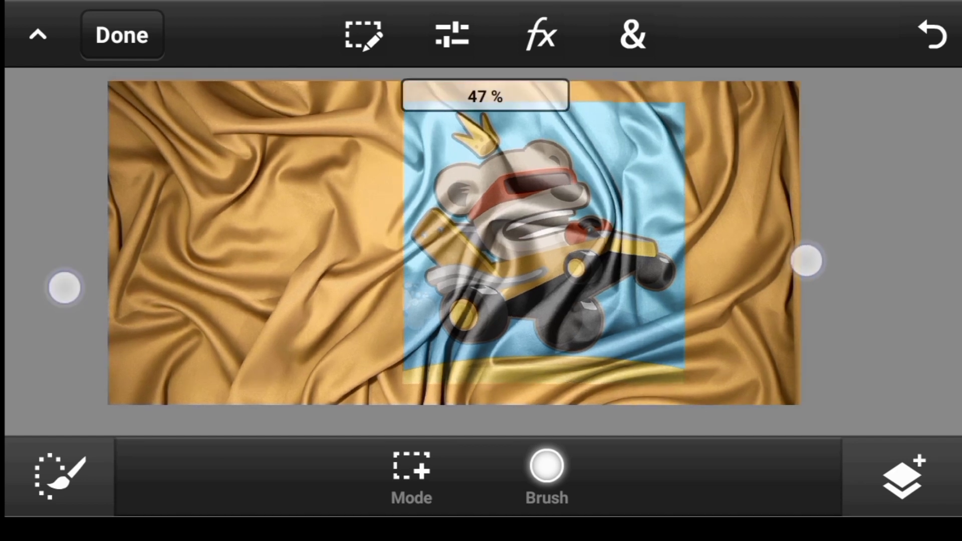